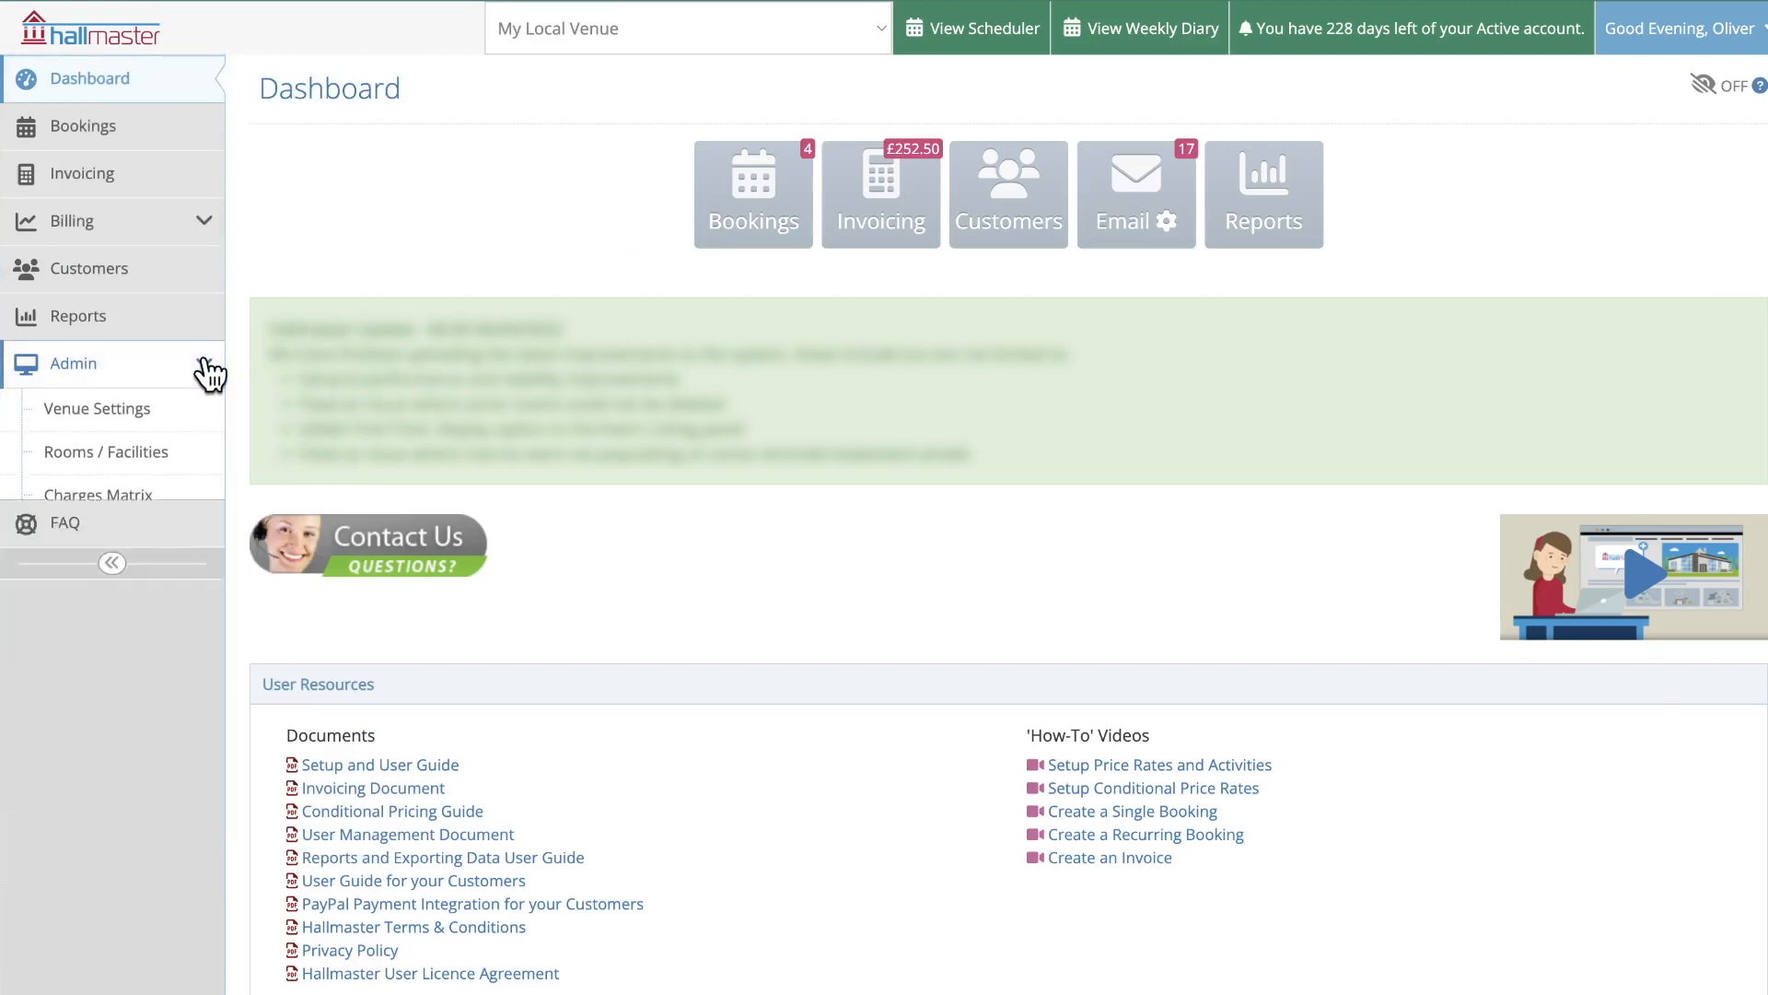
Collapse the Admin menu, go to Bookings and start a new booking
{"action": "left_click", "coordinate": [206, 364]}
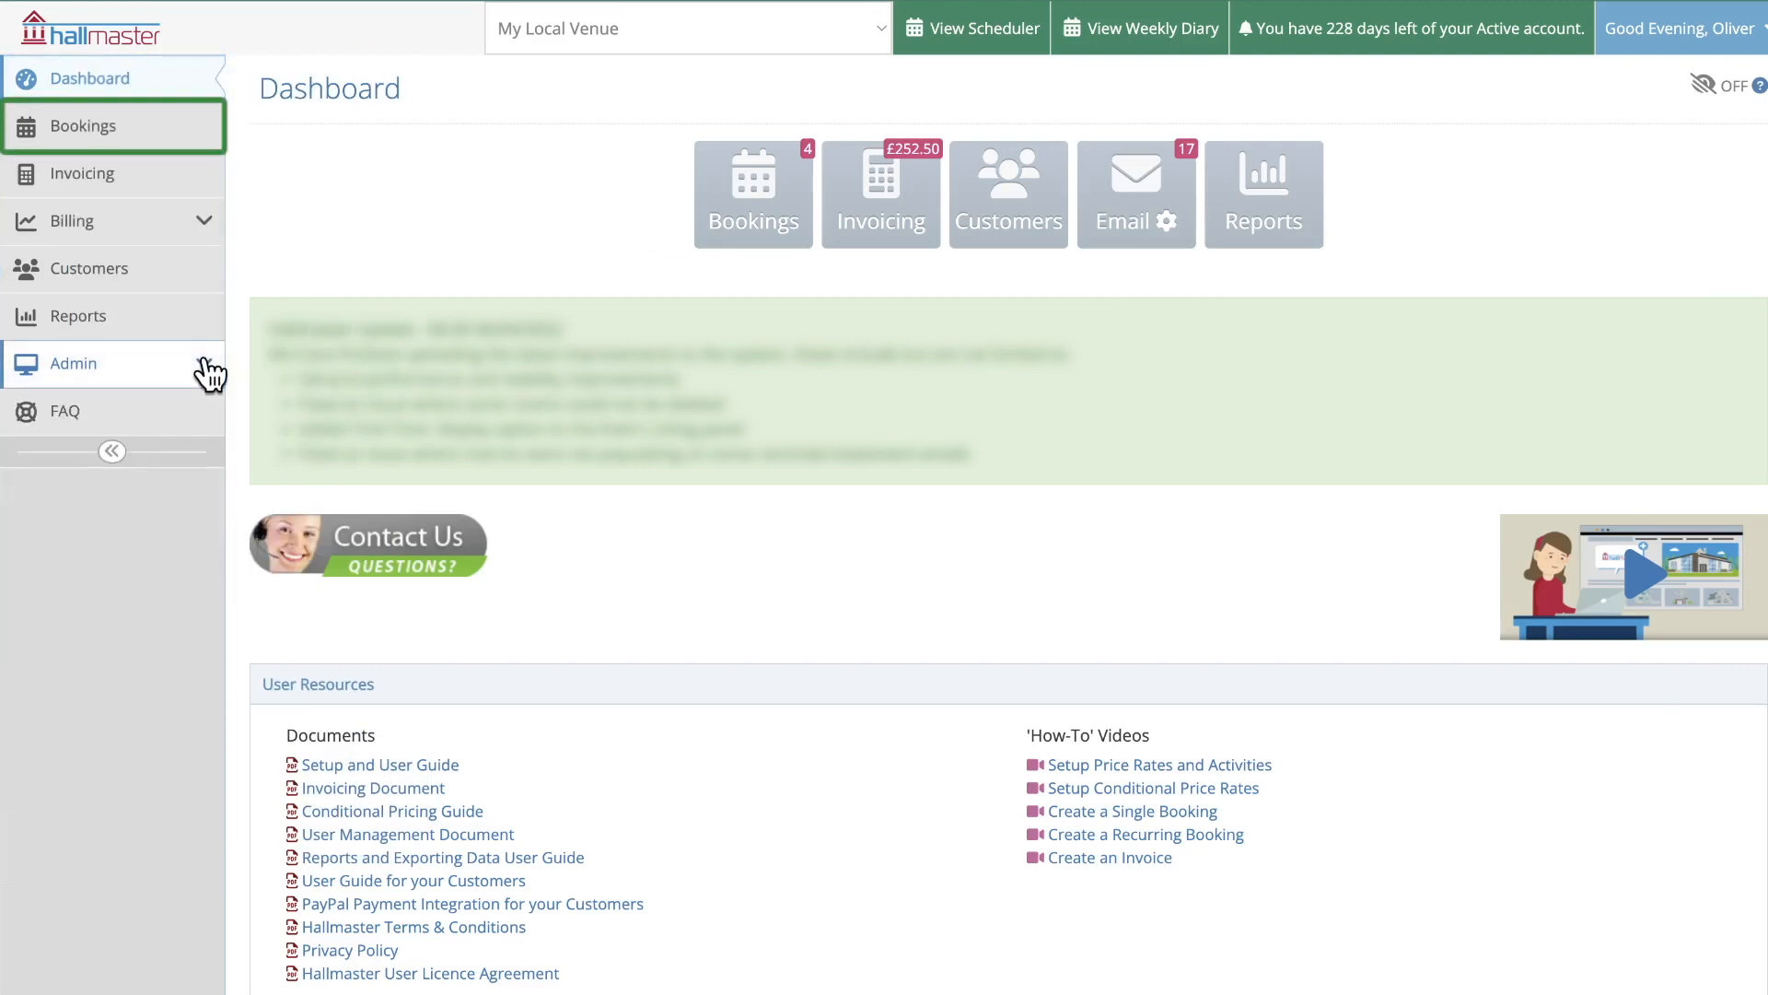
{"action": "left_click", "coordinate": [184, 138]}
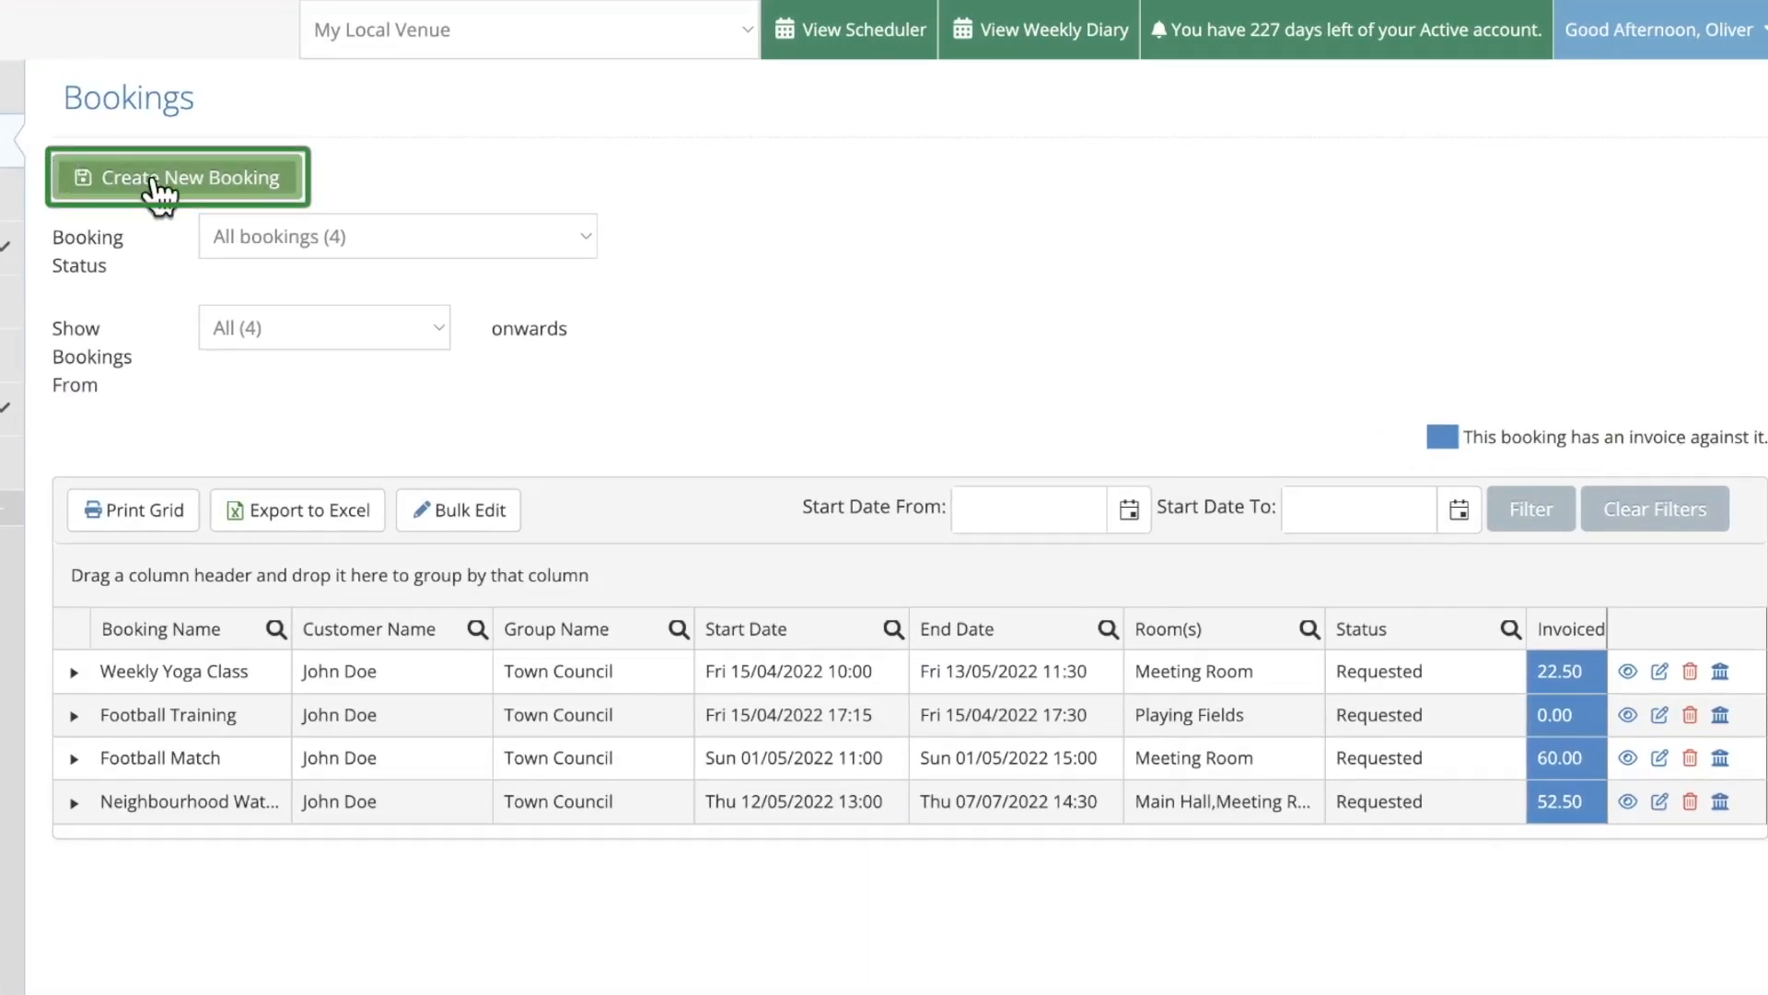
{"action": "left_click", "coordinate": [181, 184]}
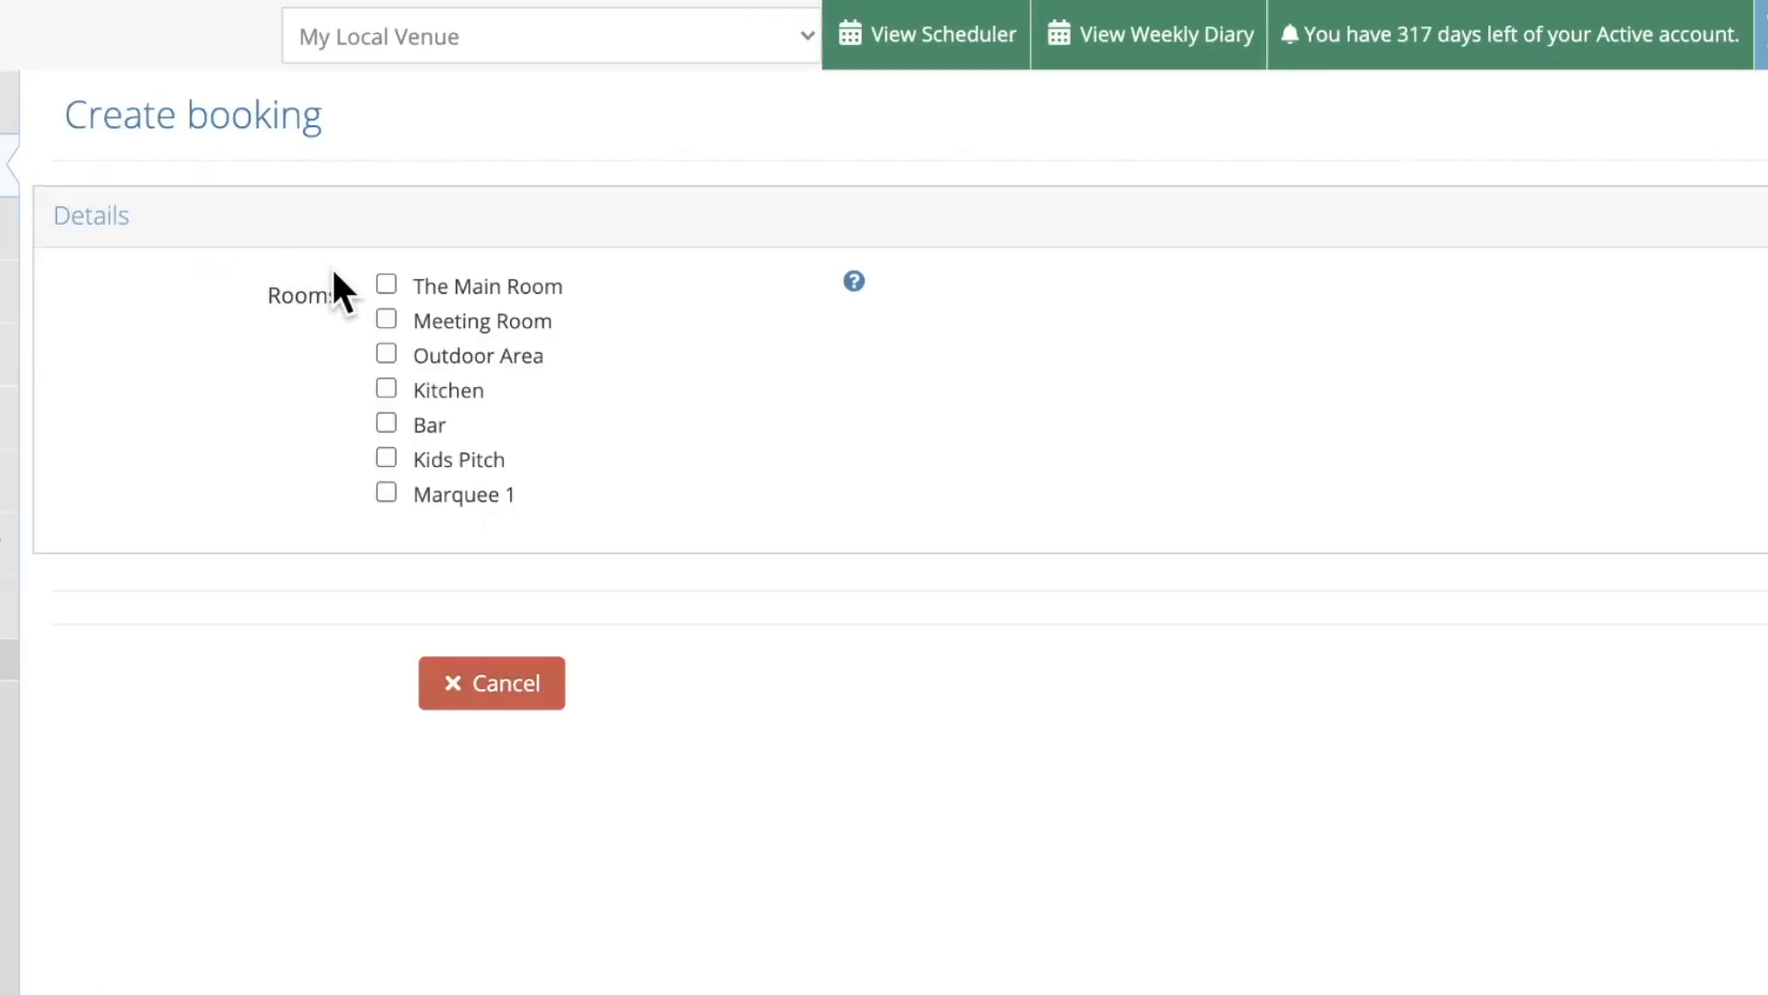
Tick Meeting Room, enter the event name, set 20 attendees, and keep the 15-minute buffers on
{"action": "left_click", "coordinate": [385, 317]}
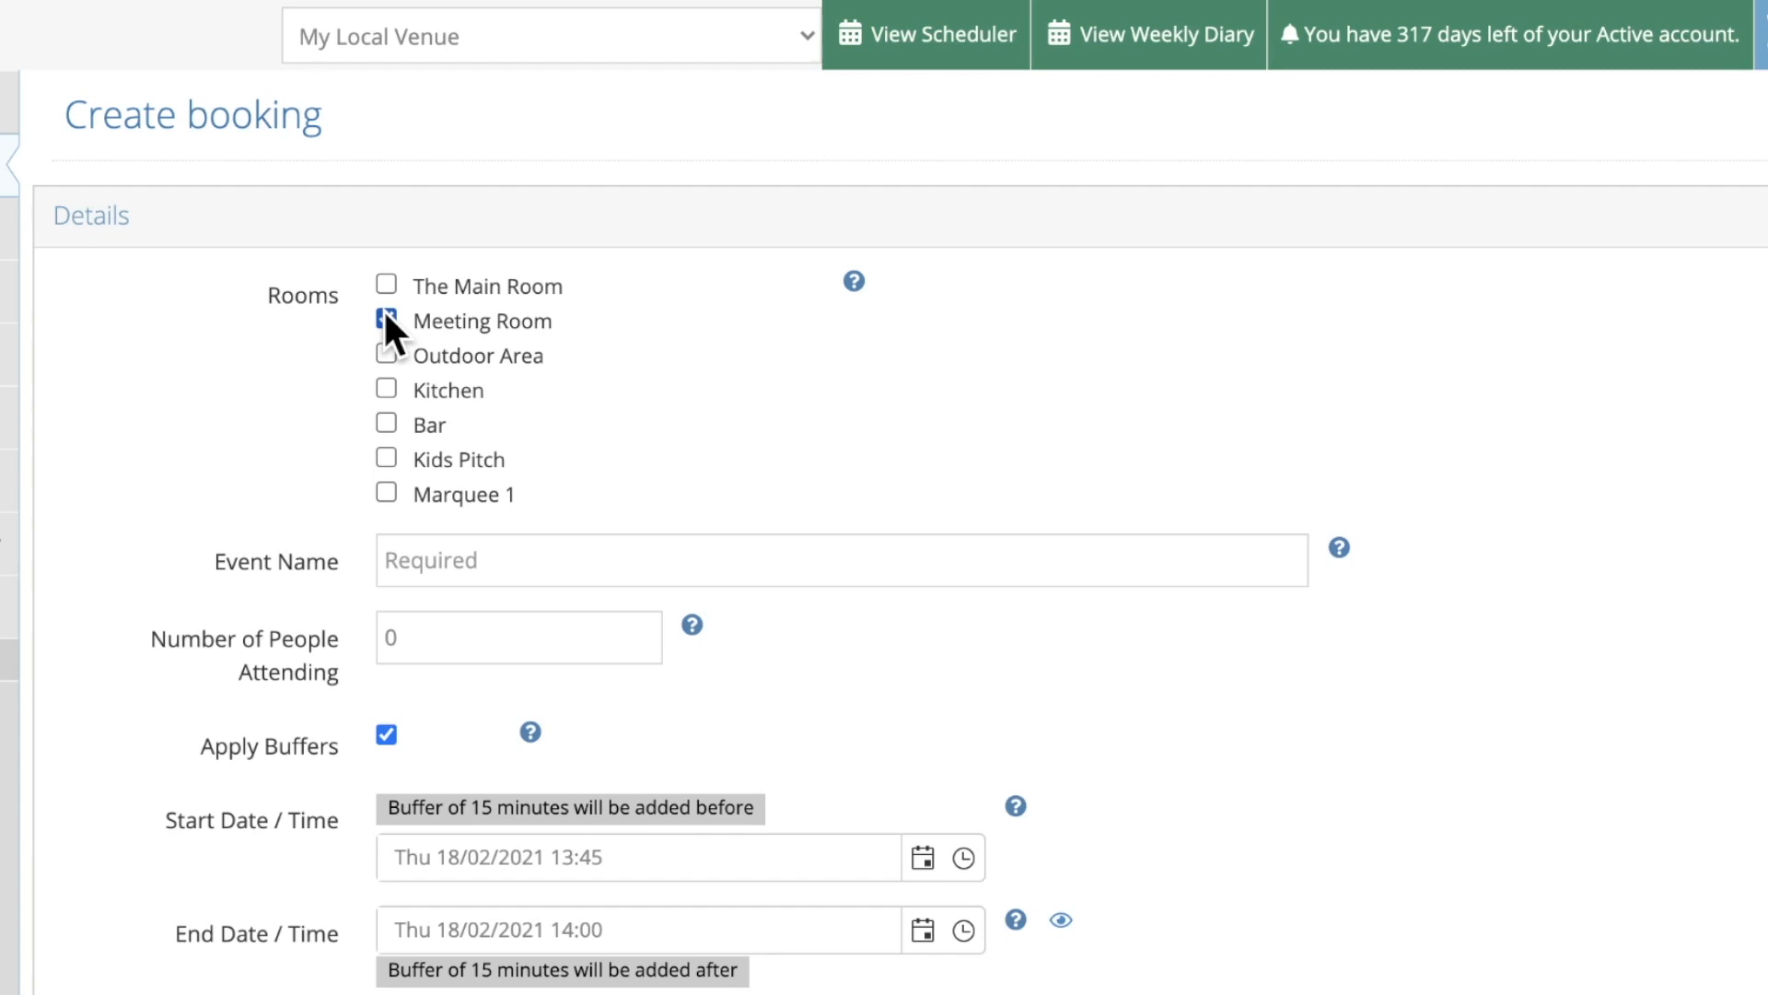
{"action": "type", "text": "Oli's Mee"}
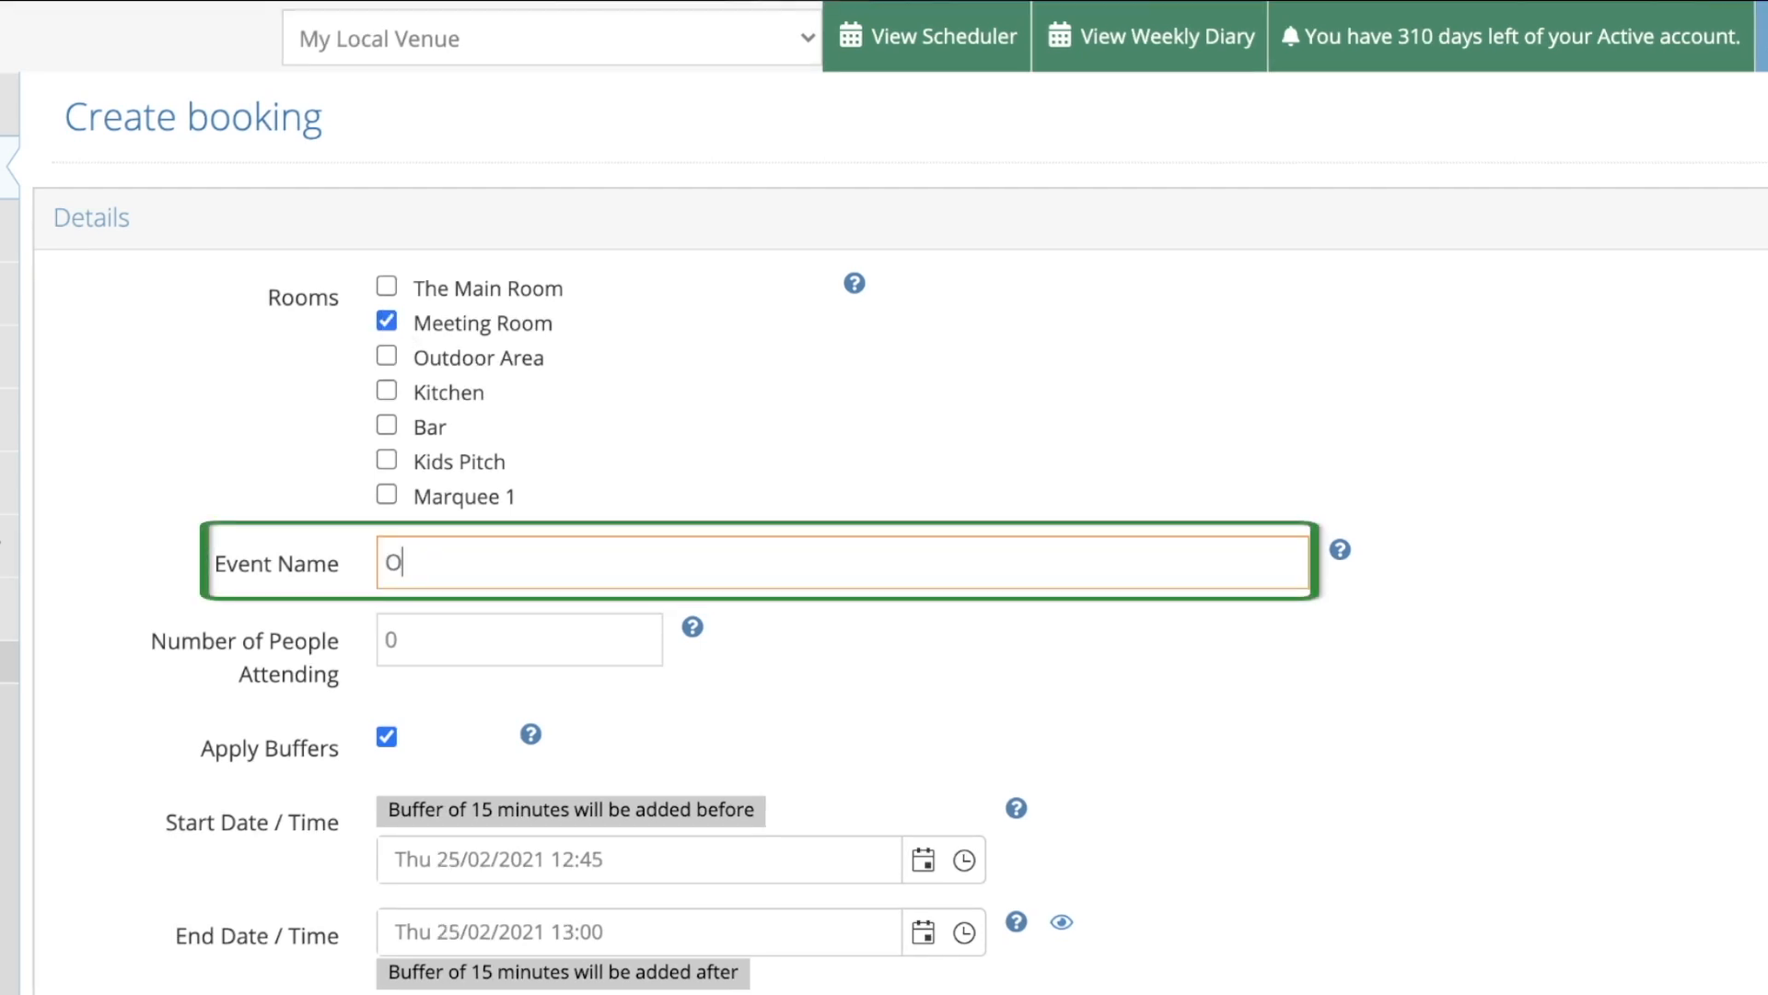
{"action": "type", "text": "ting"}
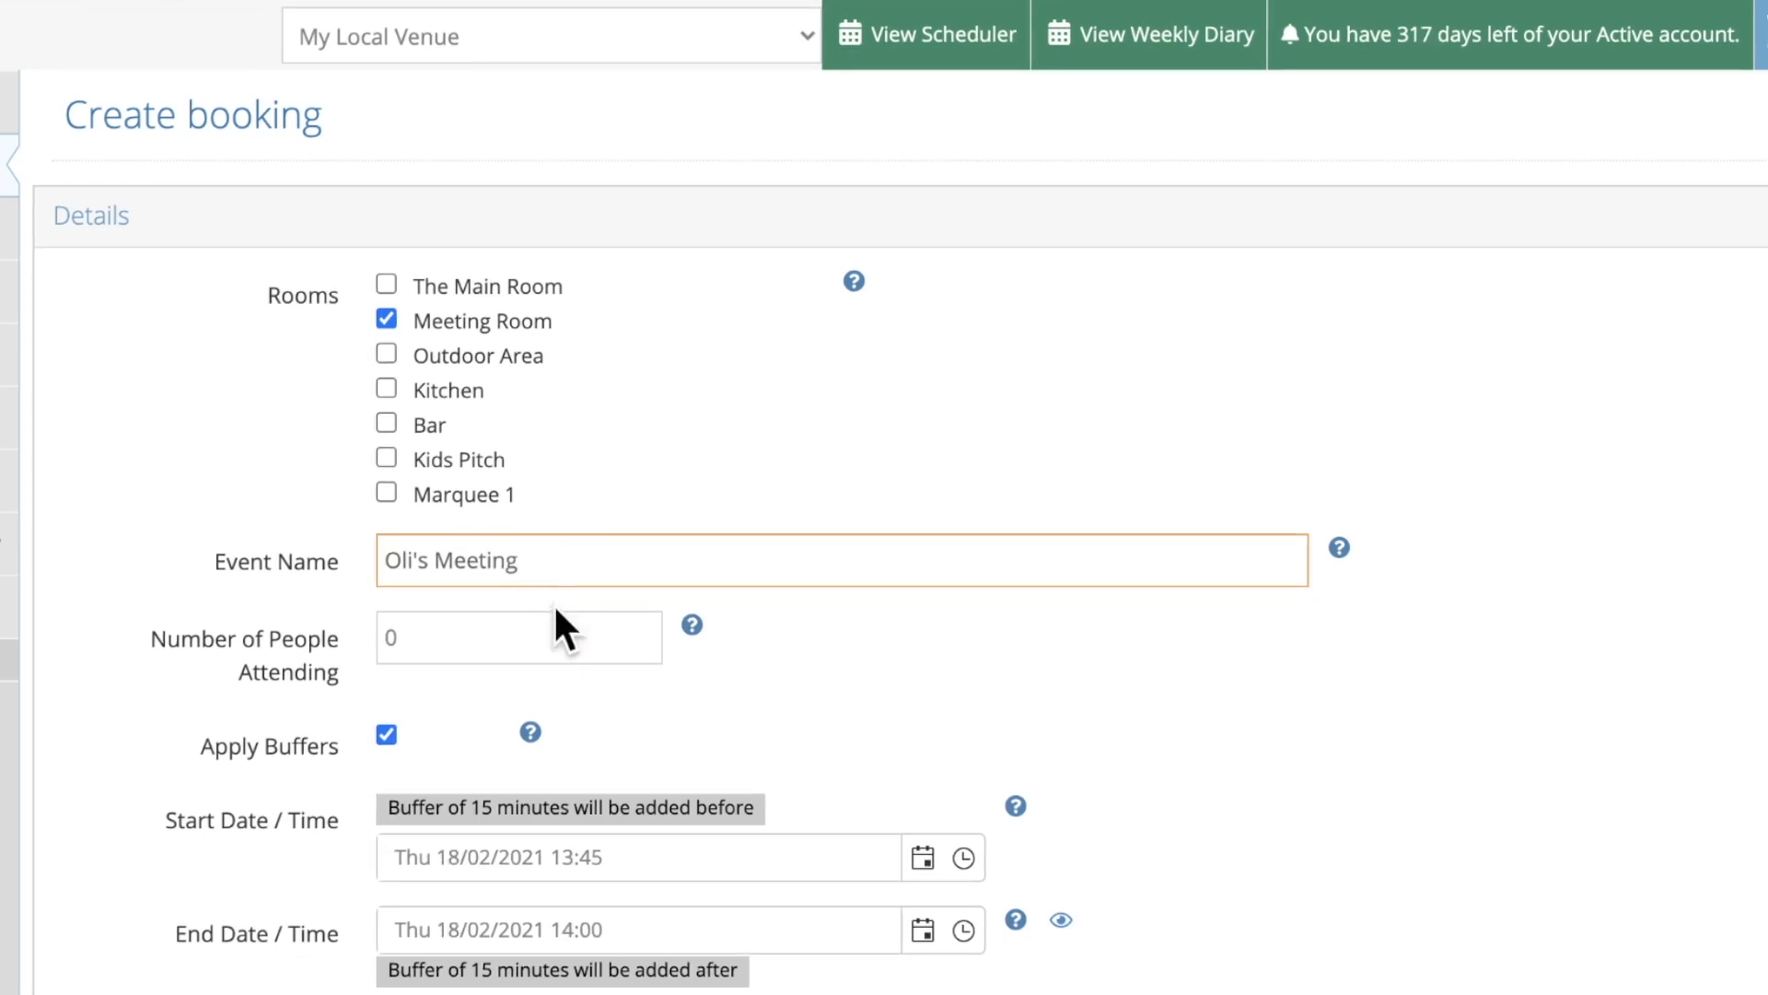
{"action": "left_click", "coordinate": [552, 632]}
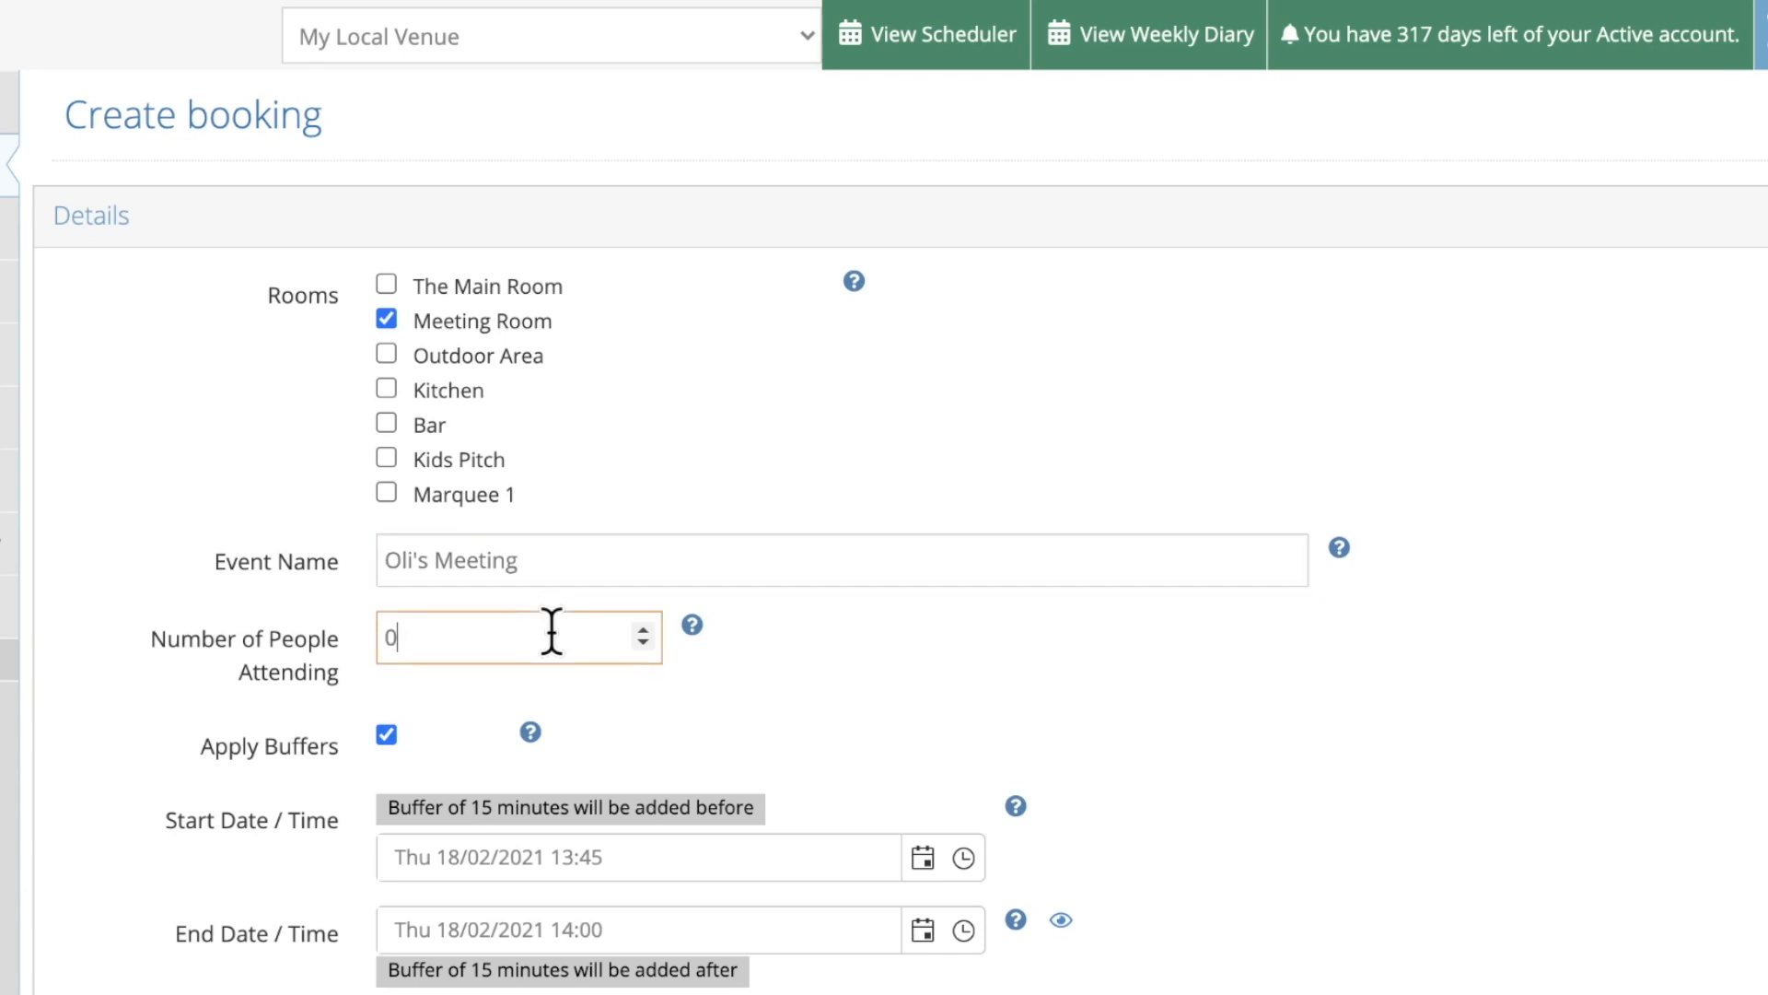
{"action": "key", "text": "BackSpace"}
{"action": "type", "text": "20"}
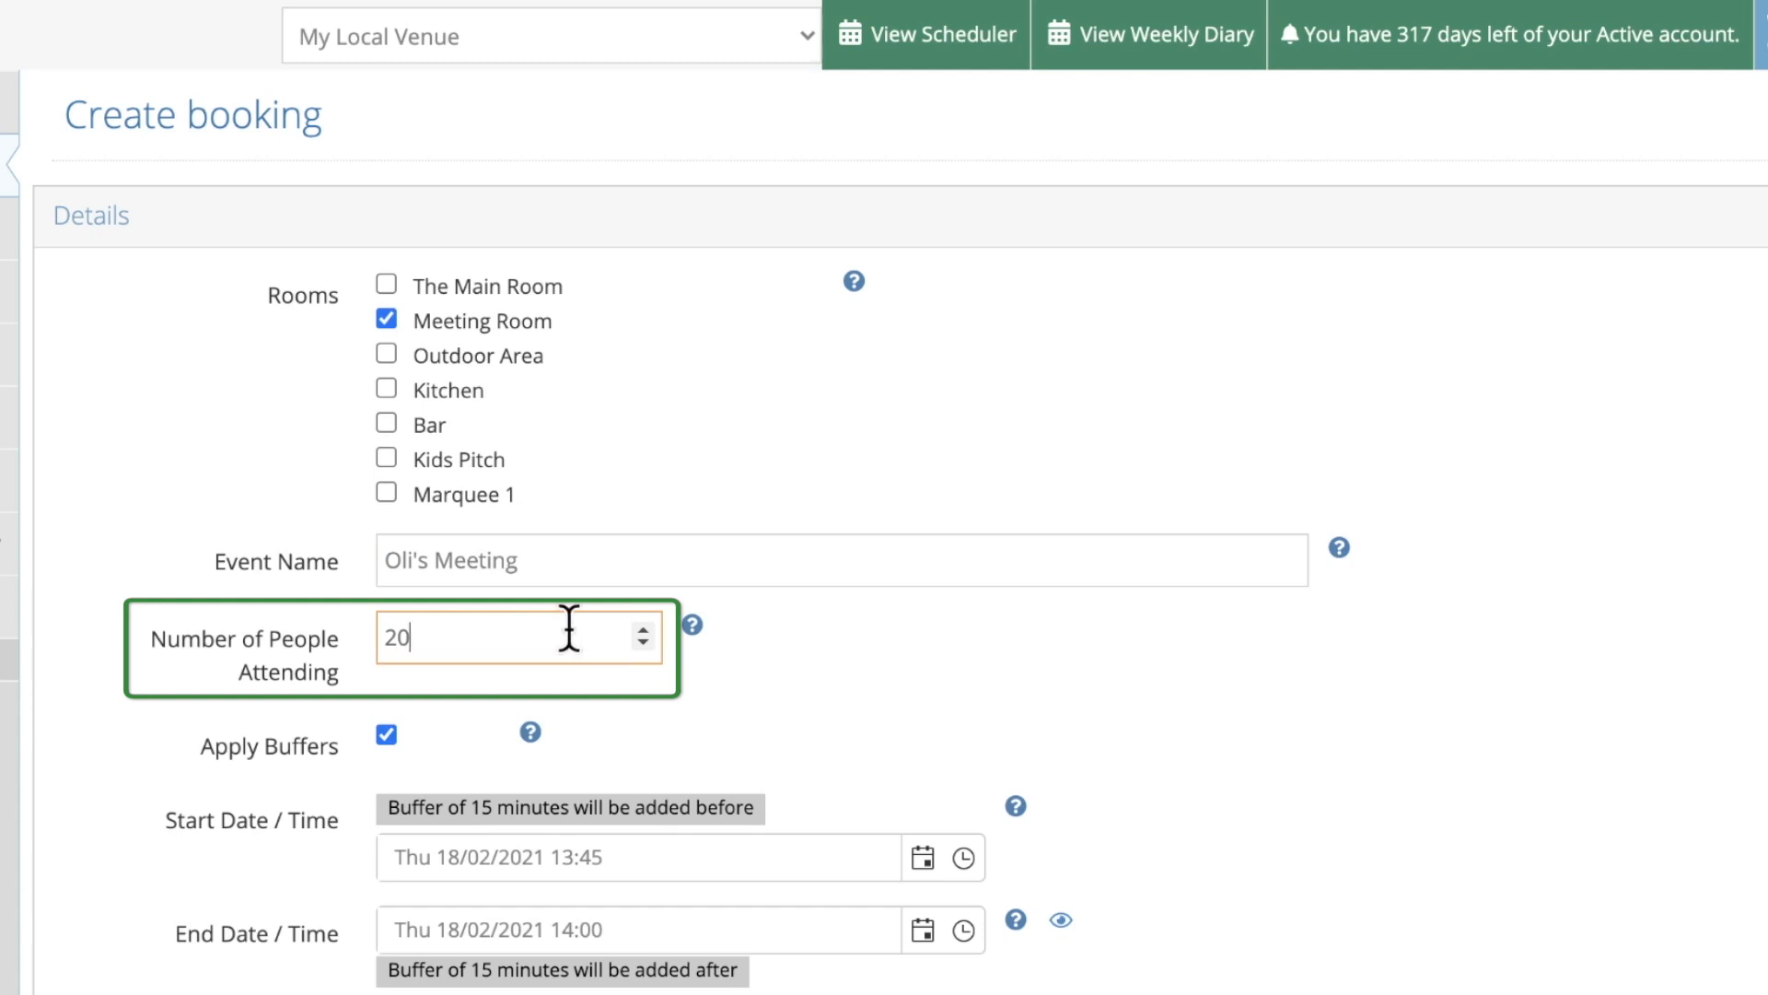
{"action": "left_click", "coordinate": [631, 692]}
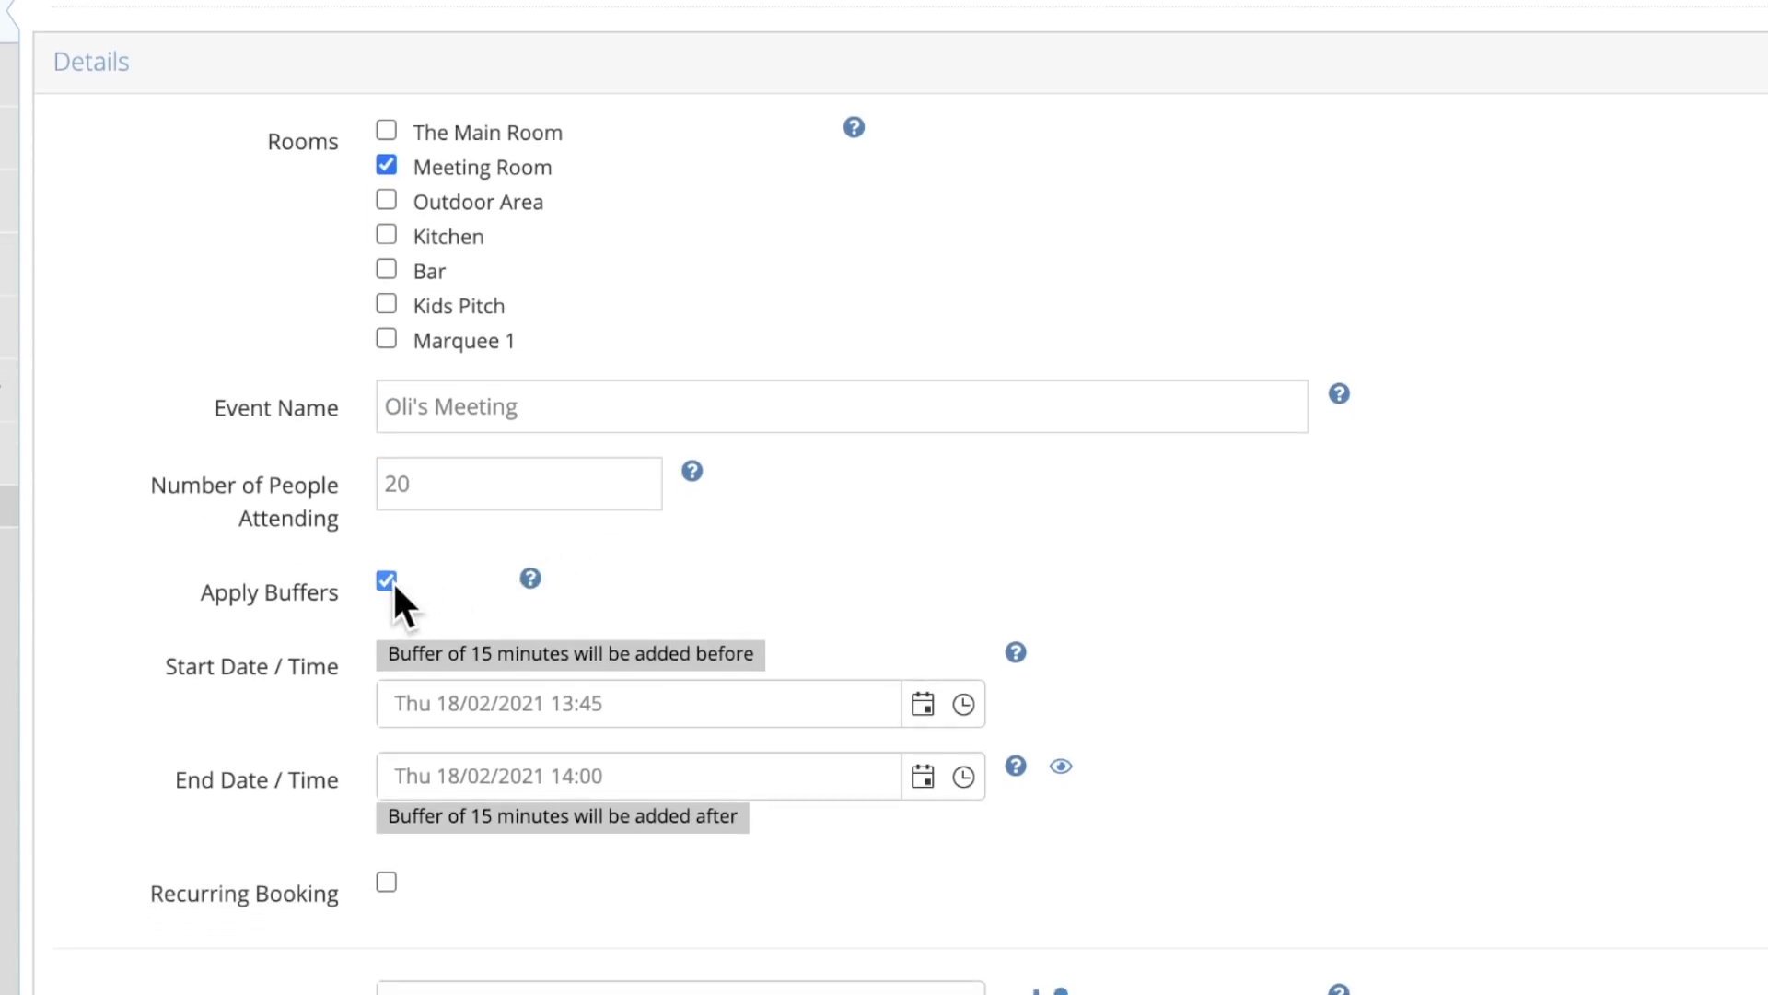
{"action": "left_click", "coordinate": [393, 582]}
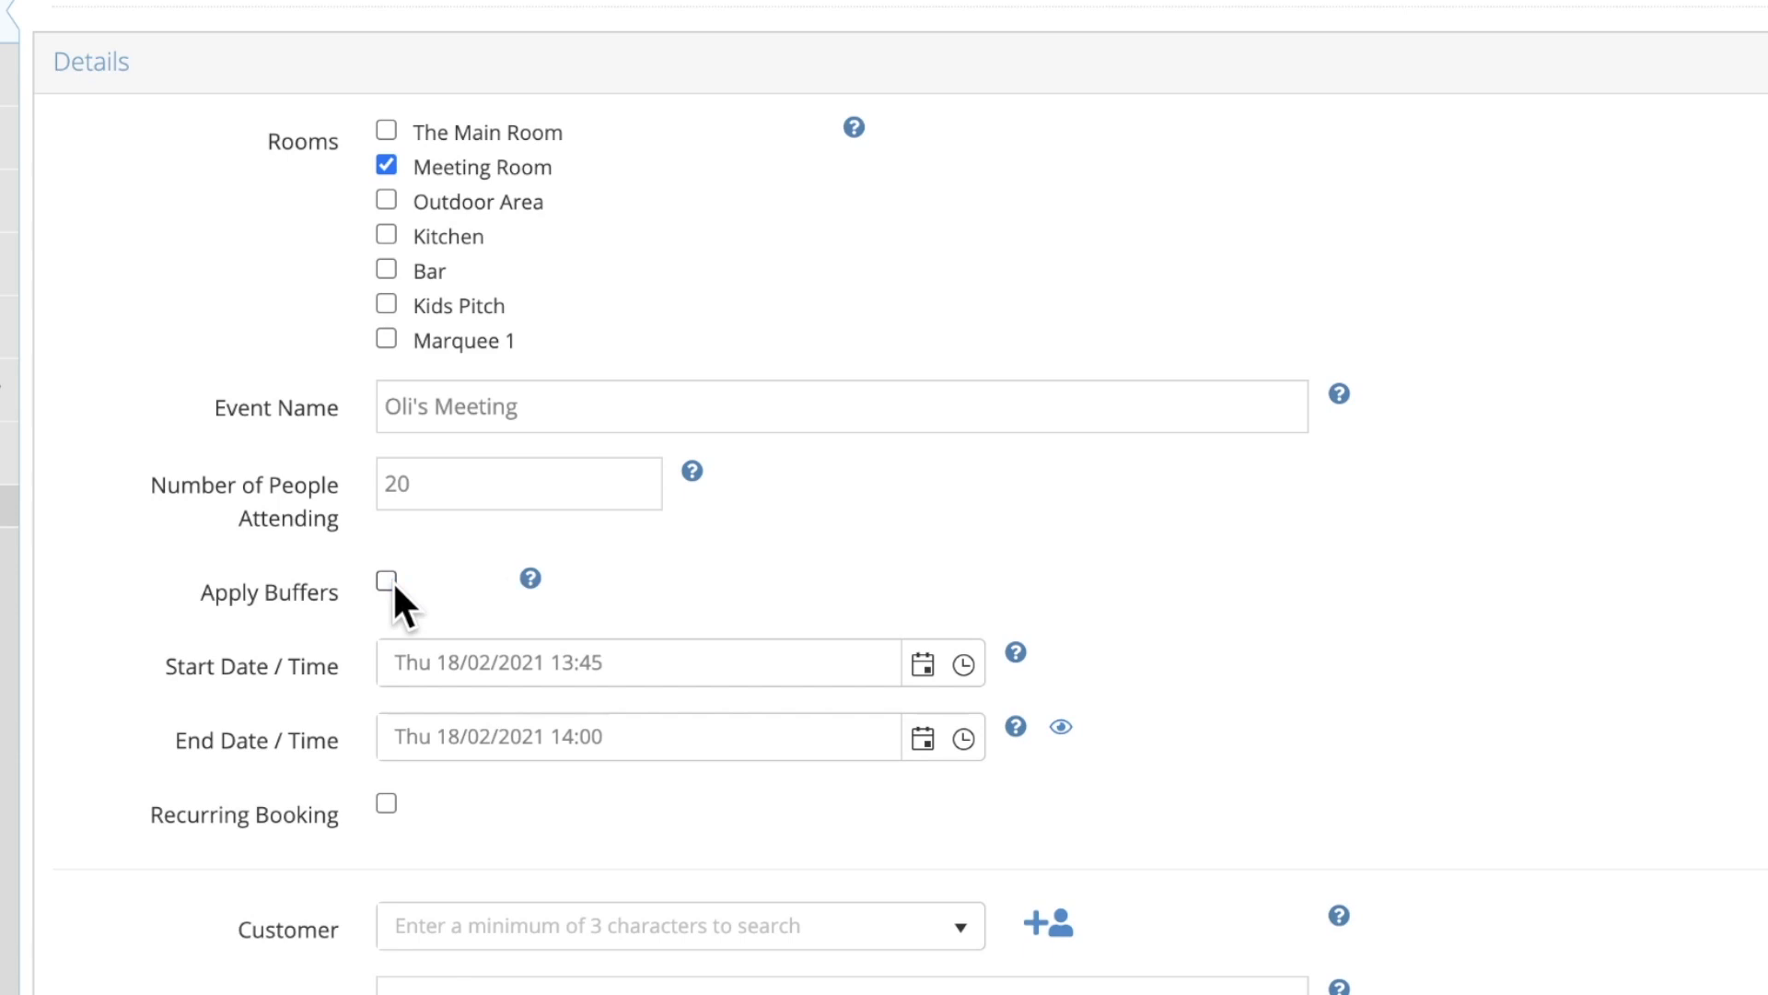
{"action": "left_click", "coordinate": [387, 580]}
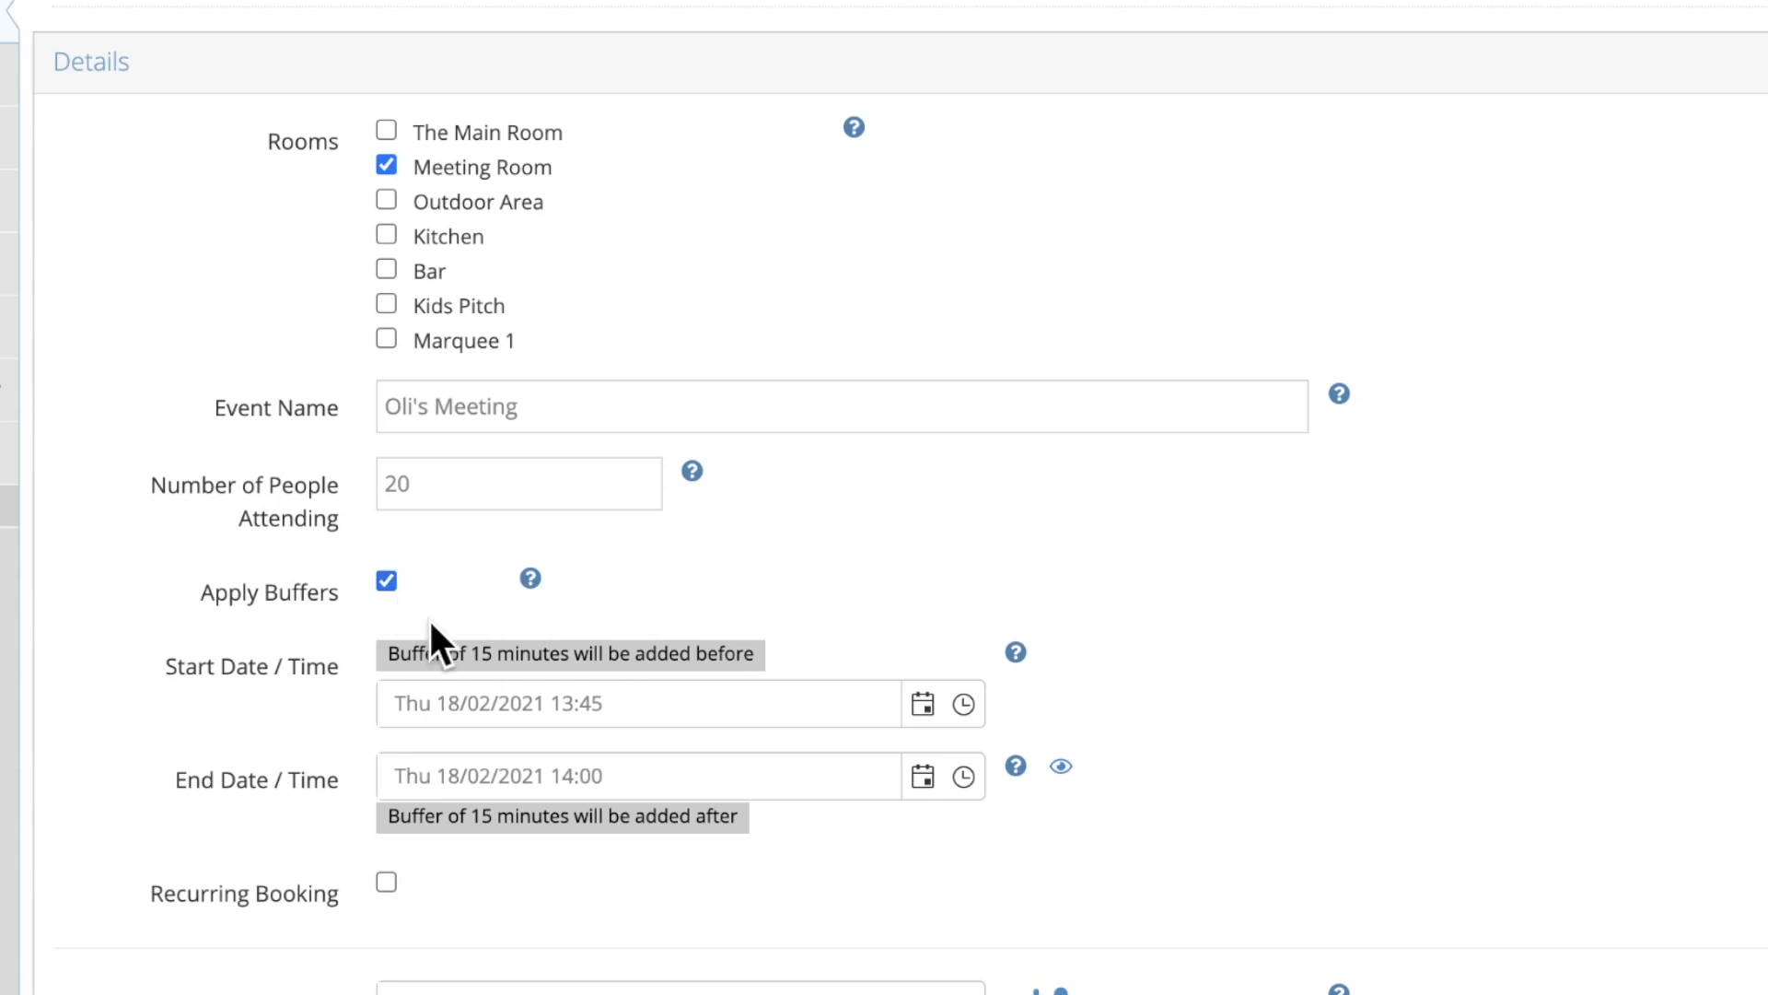
Set the start to Friday 19/02/2021 at 12:00 and the end to 13:00
{"action": "left_click", "coordinate": [924, 707]}
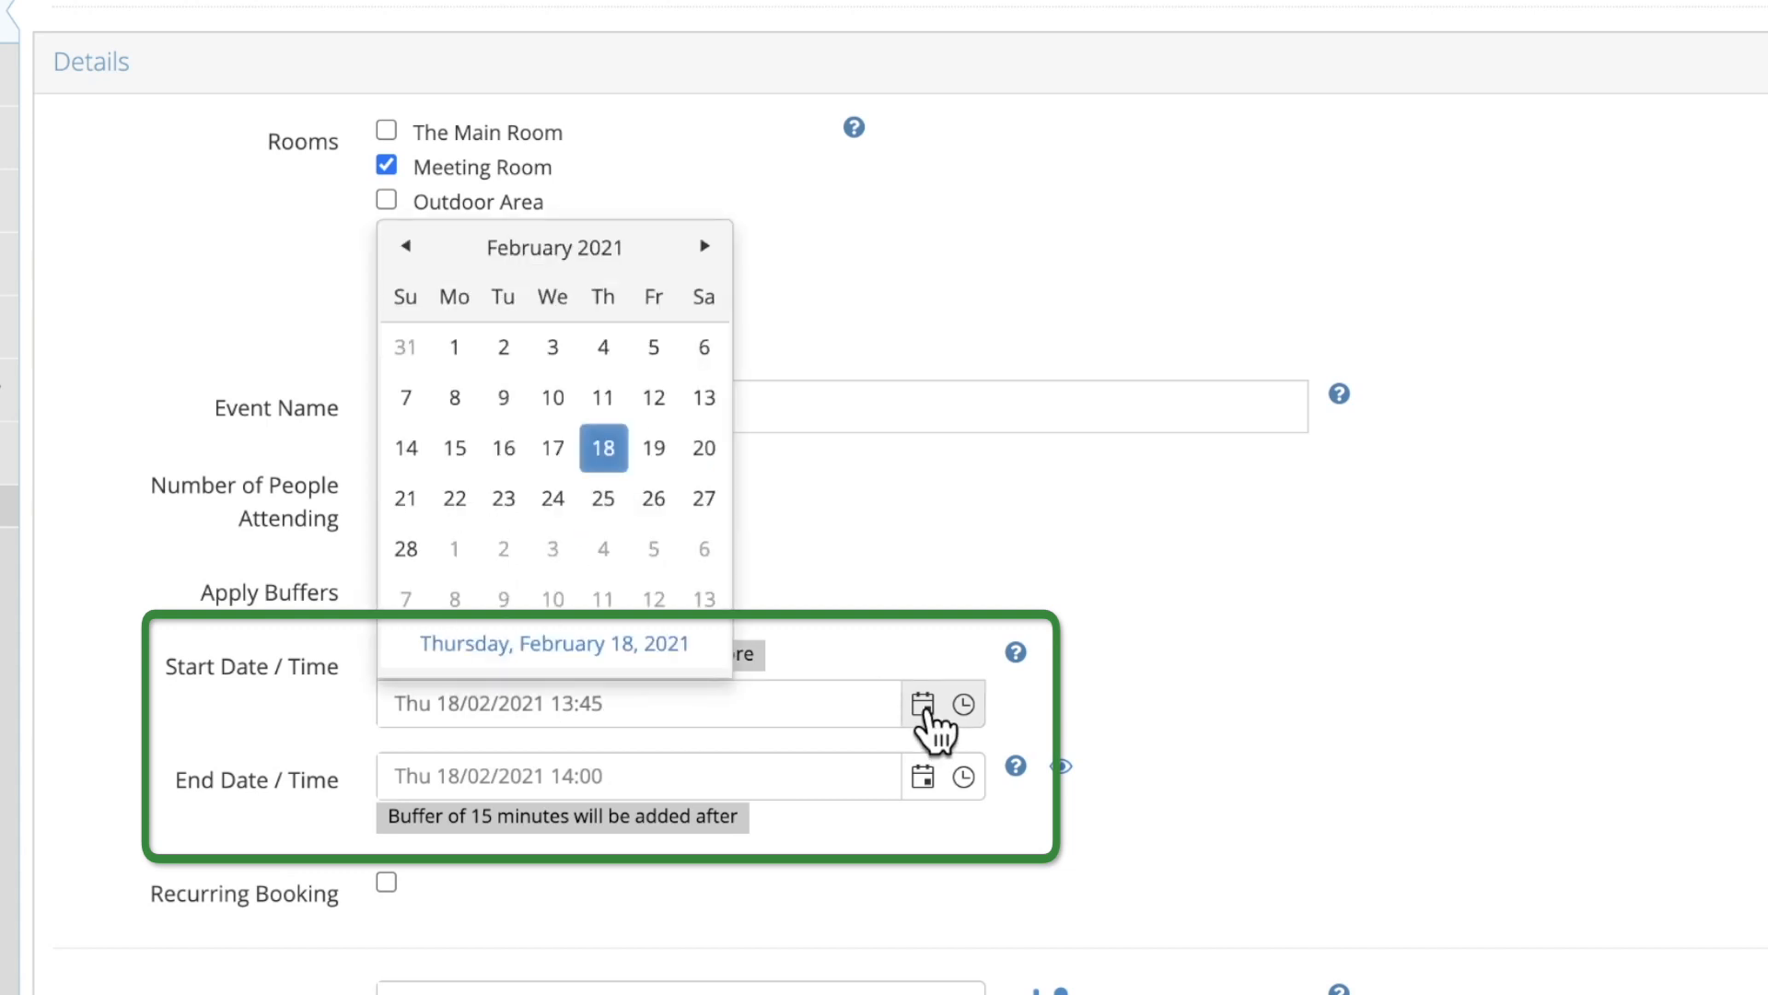
{"action": "left_click", "coordinate": [654, 449]}
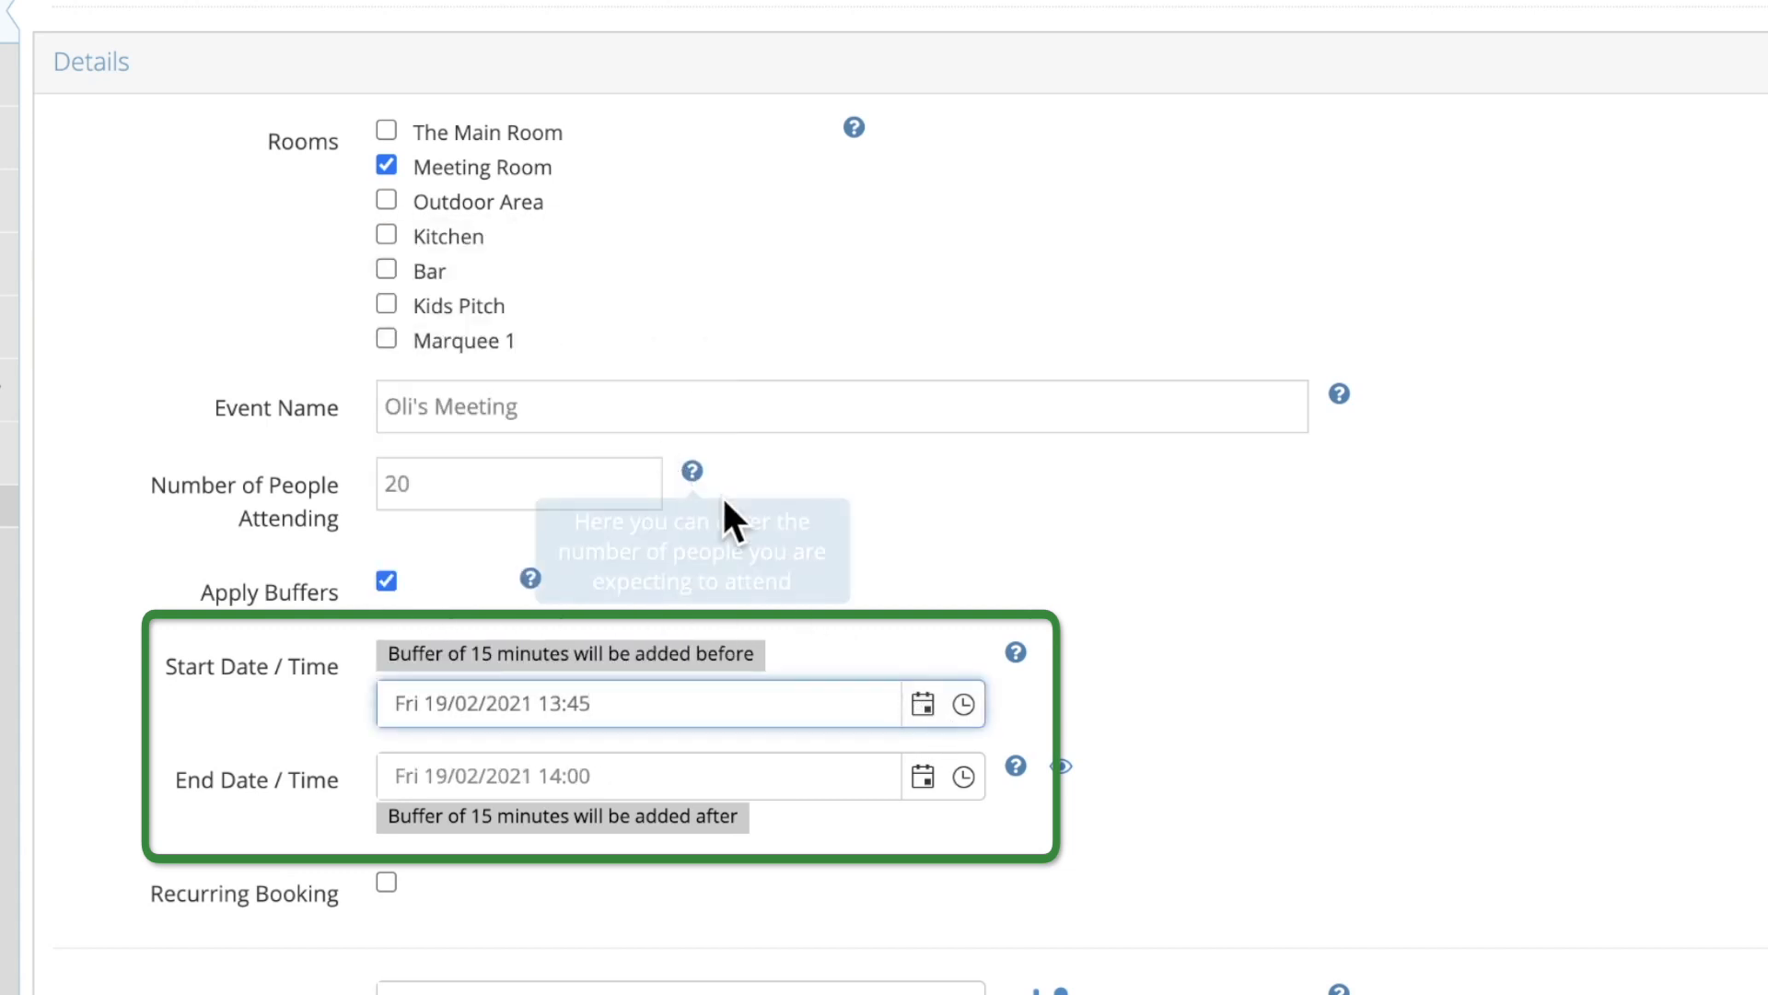
{"action": "left_click", "coordinate": [963, 705]}
{"action": "left_click", "coordinate": [727, 753]}
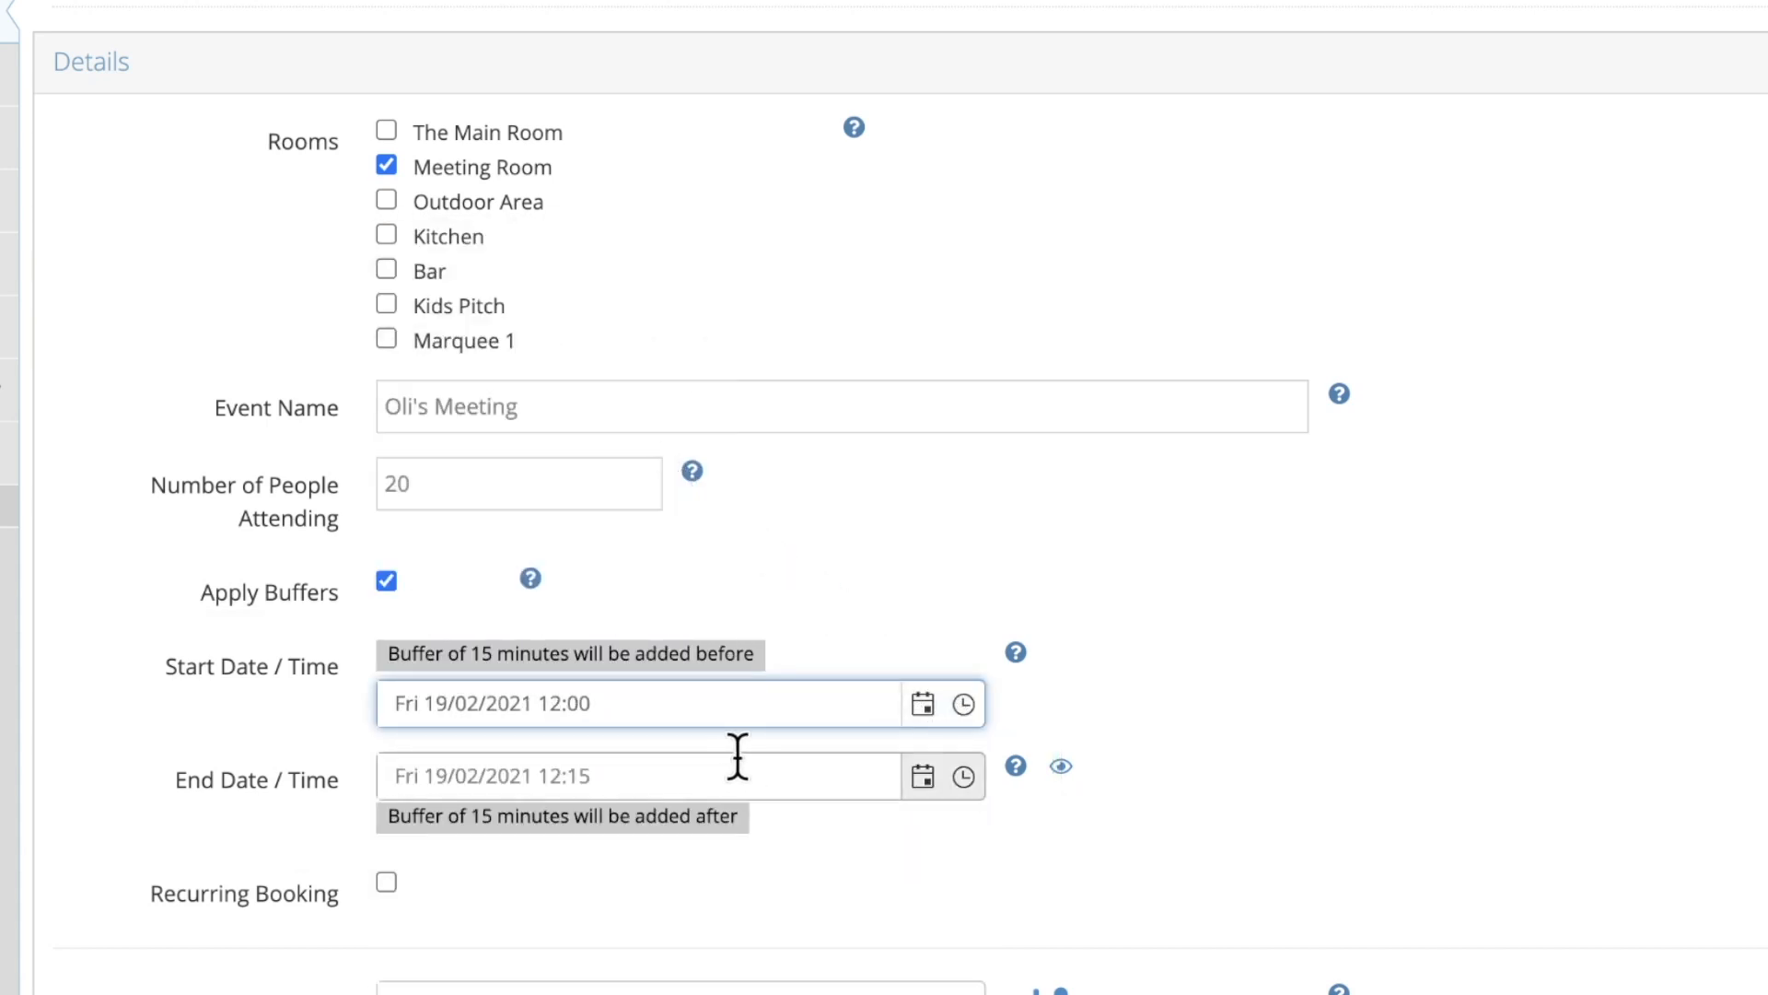
{"action": "left_click", "coordinate": [962, 785]}
{"action": "scroll", "coordinate": [755, 663], "scroll_direction": "down", "scroll_amount": 5}
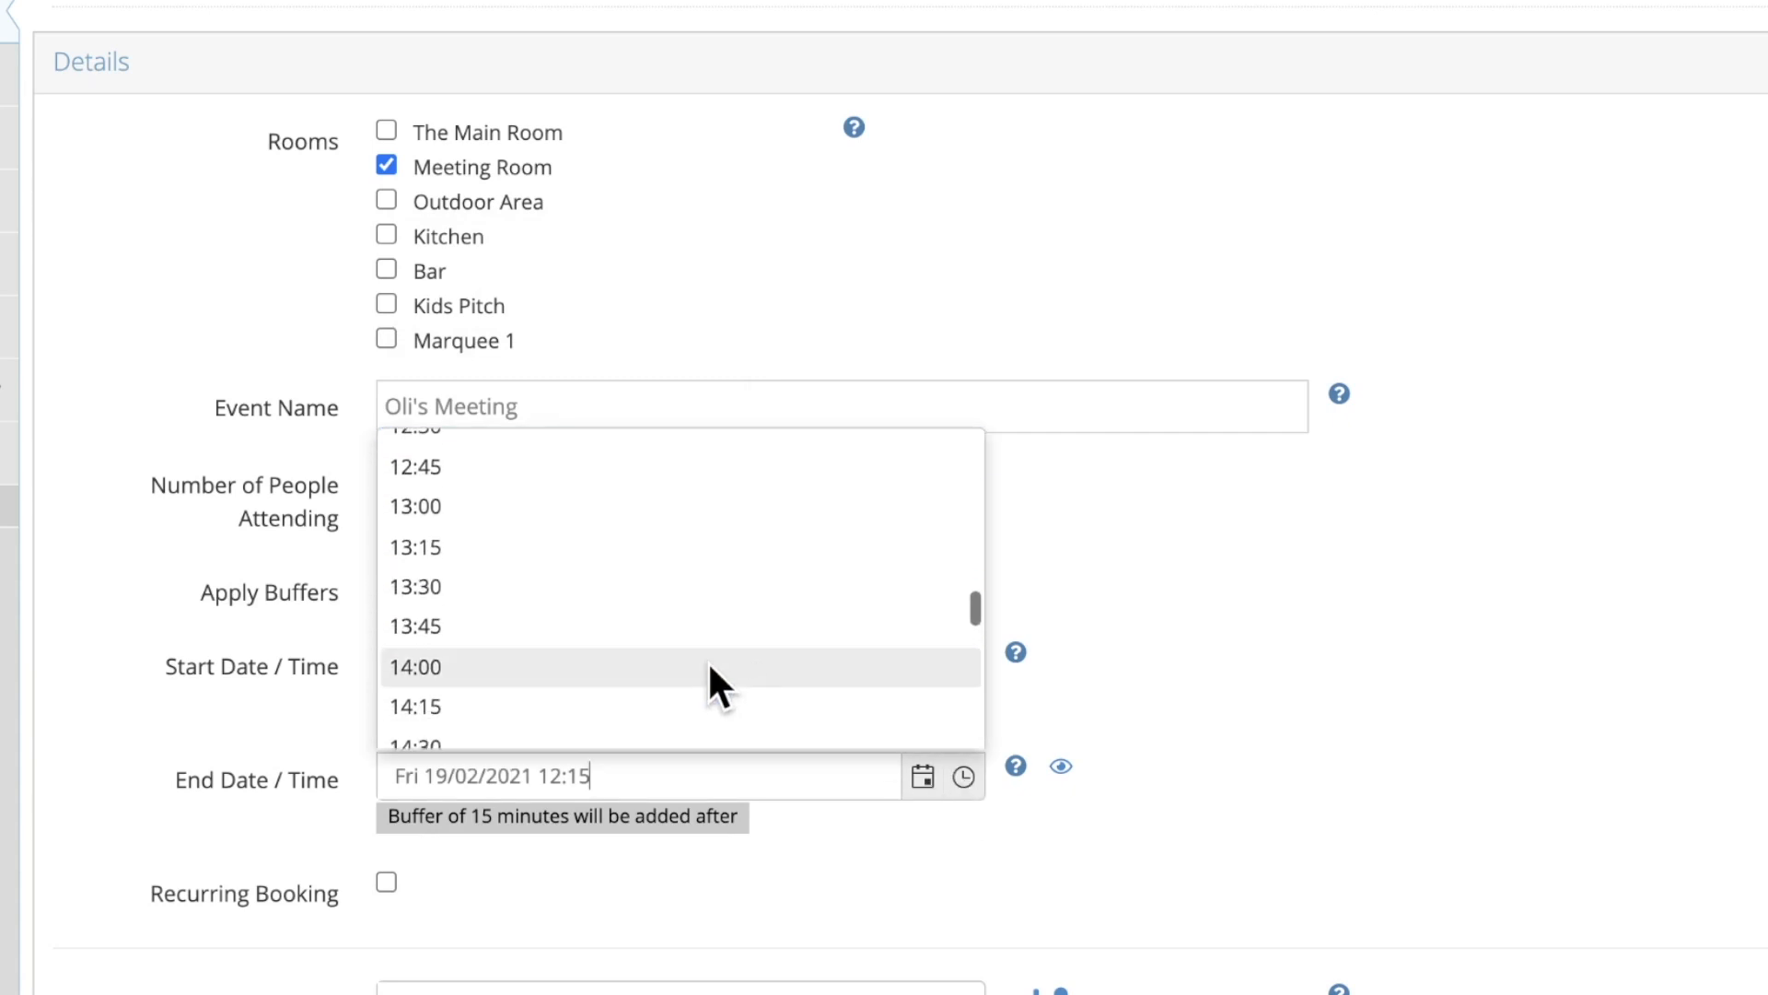
{"action": "left_click", "coordinate": [737, 668]}
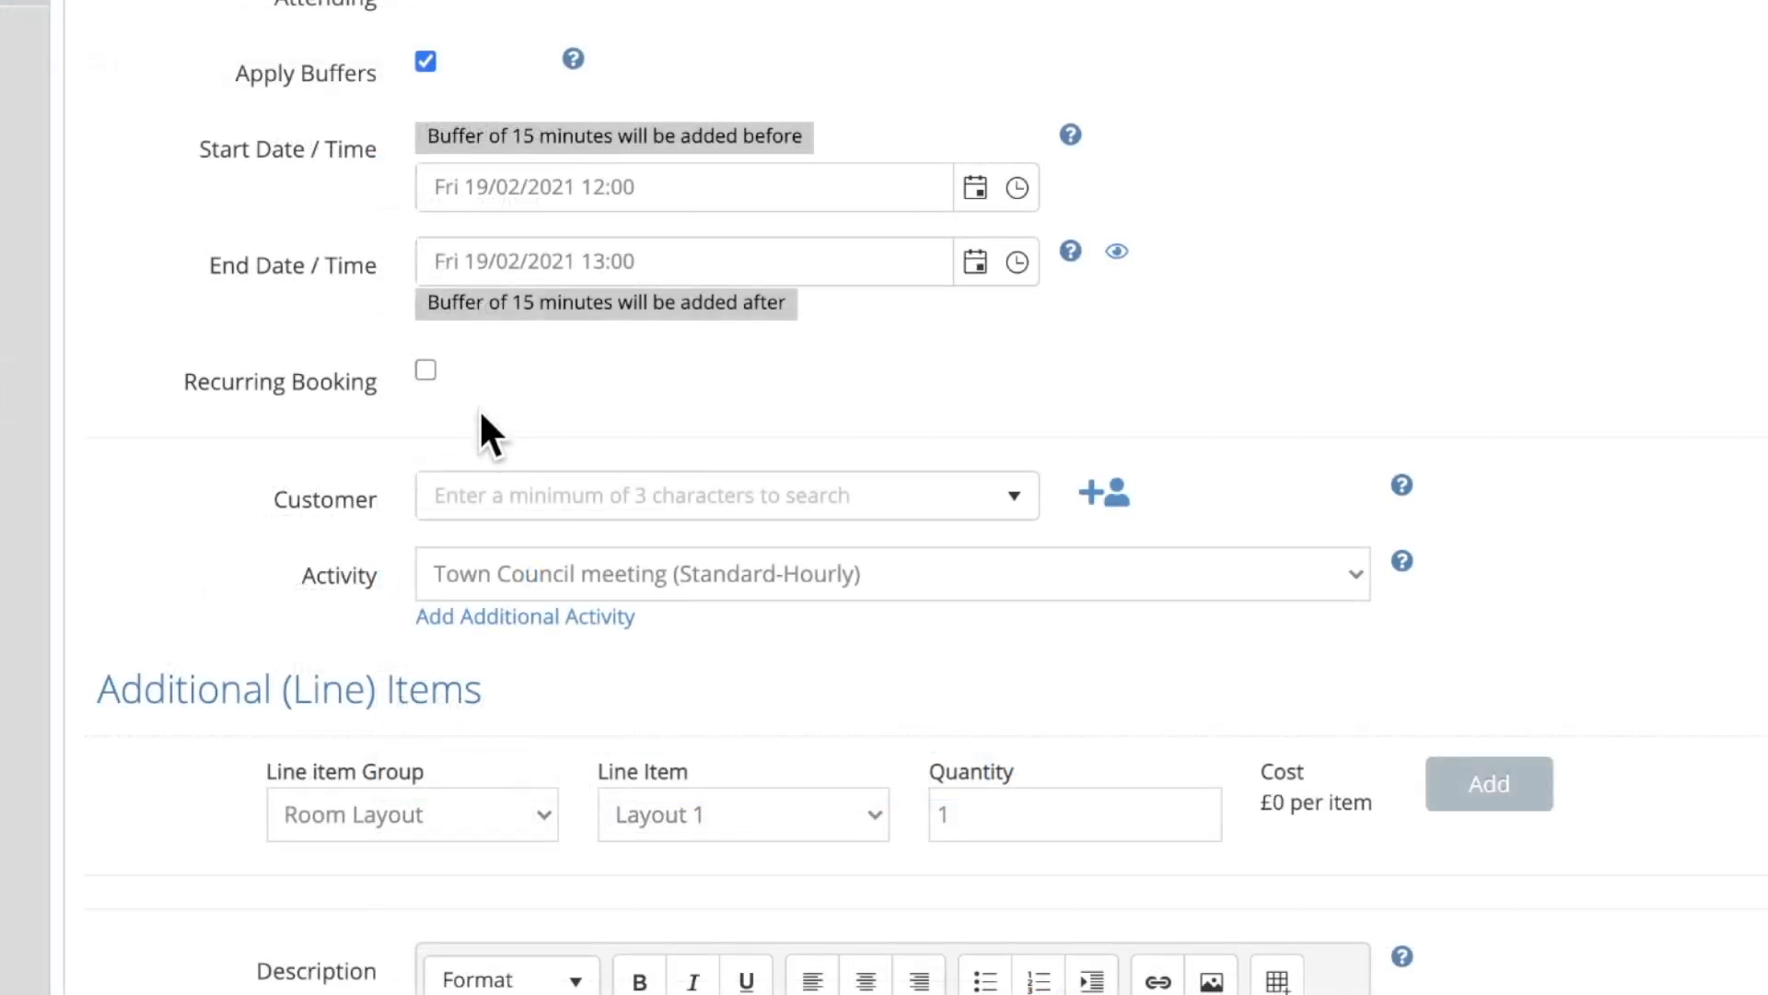
Search for the customer by name and select the match from the suggestions
{"action": "left_click", "coordinate": [502, 484]}
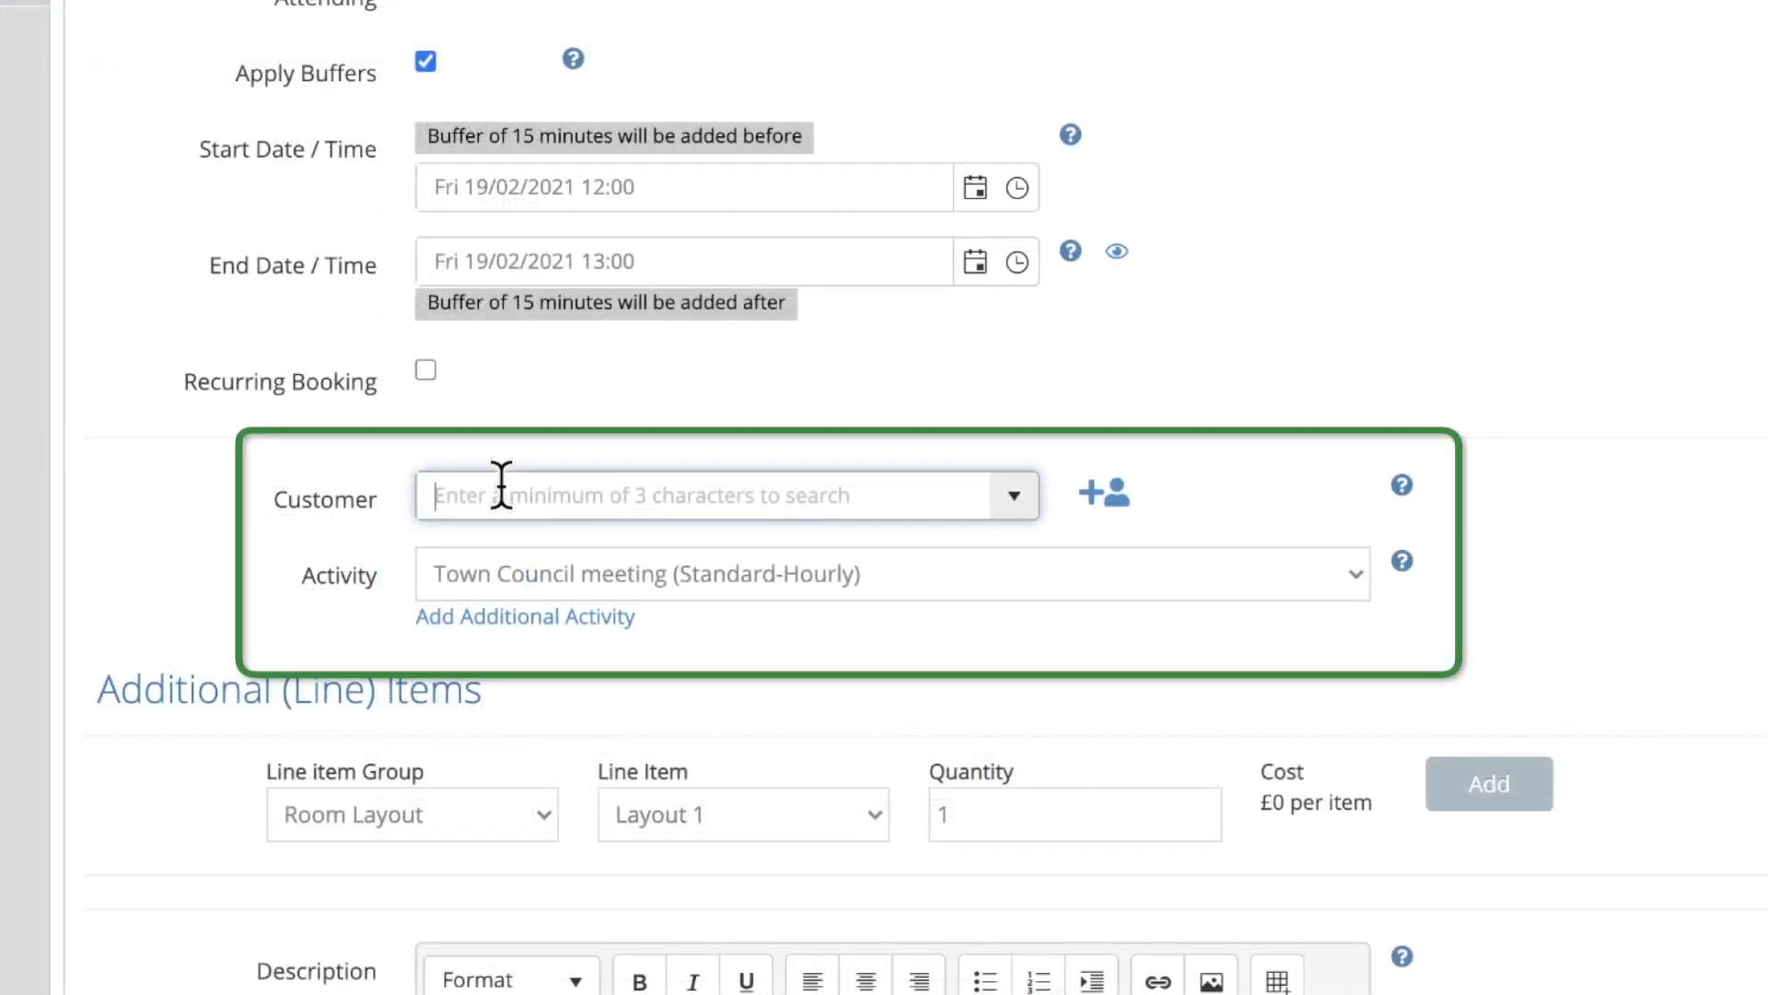
{"action": "type", "text": "John"}
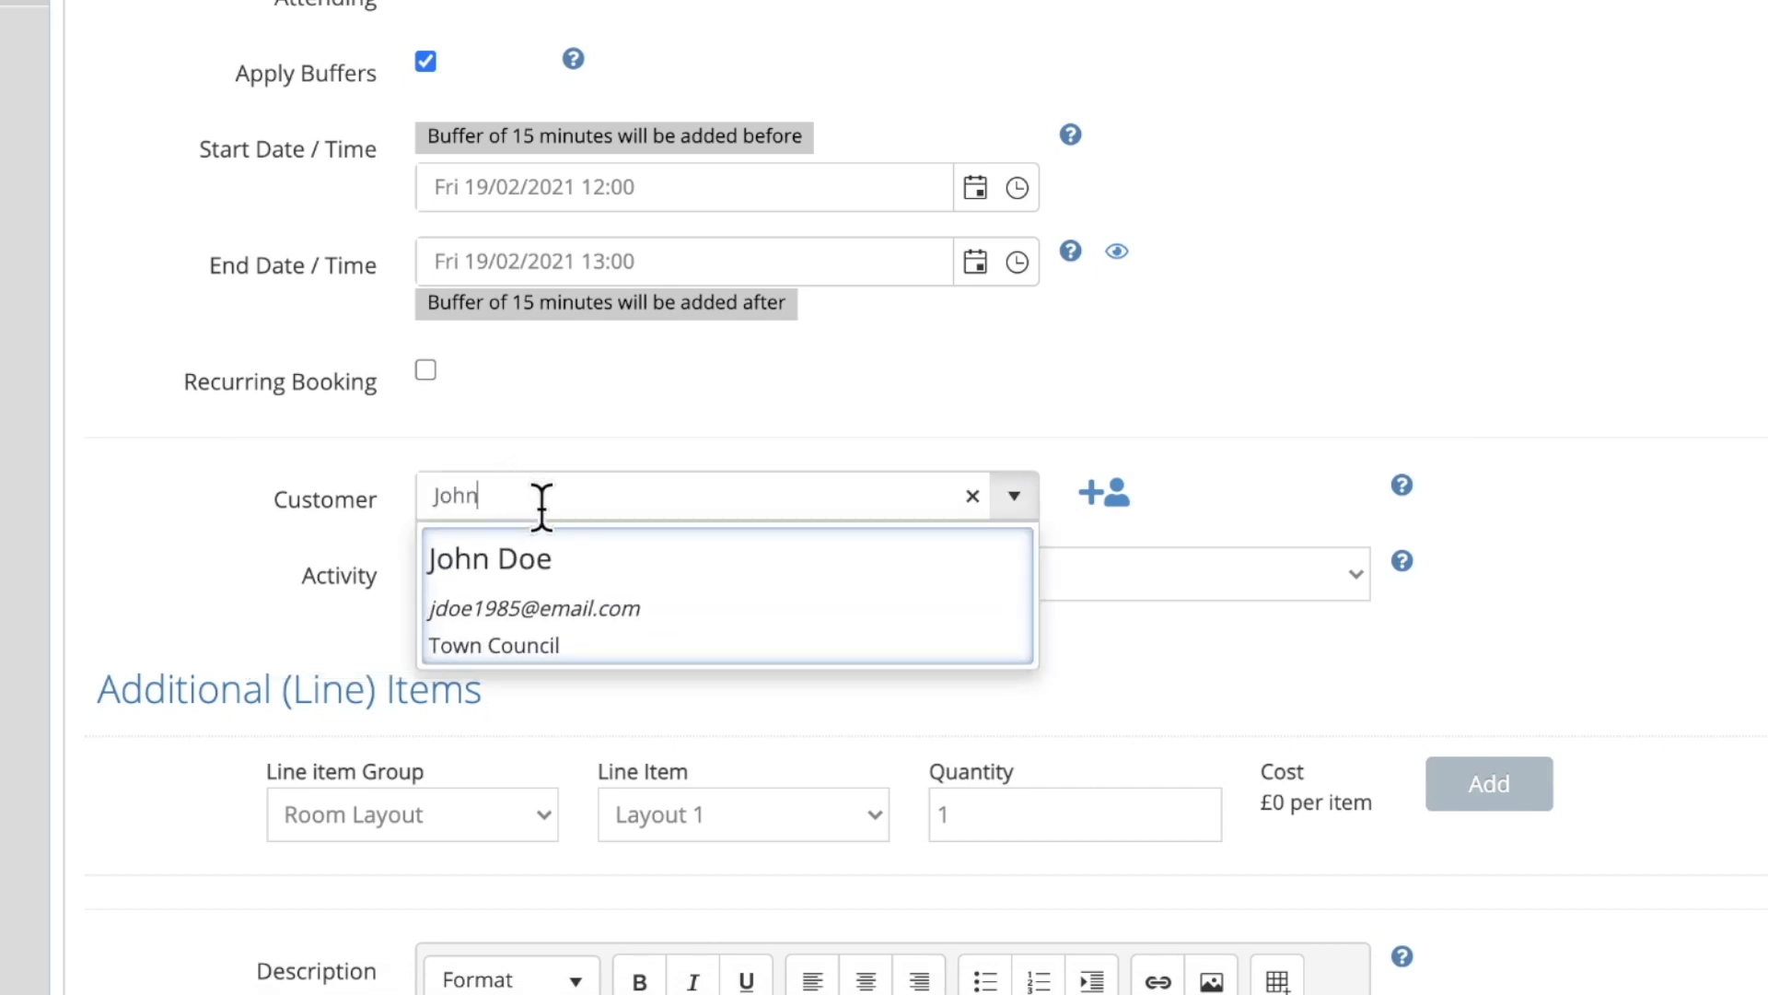
{"action": "left_click", "coordinate": [609, 559]}
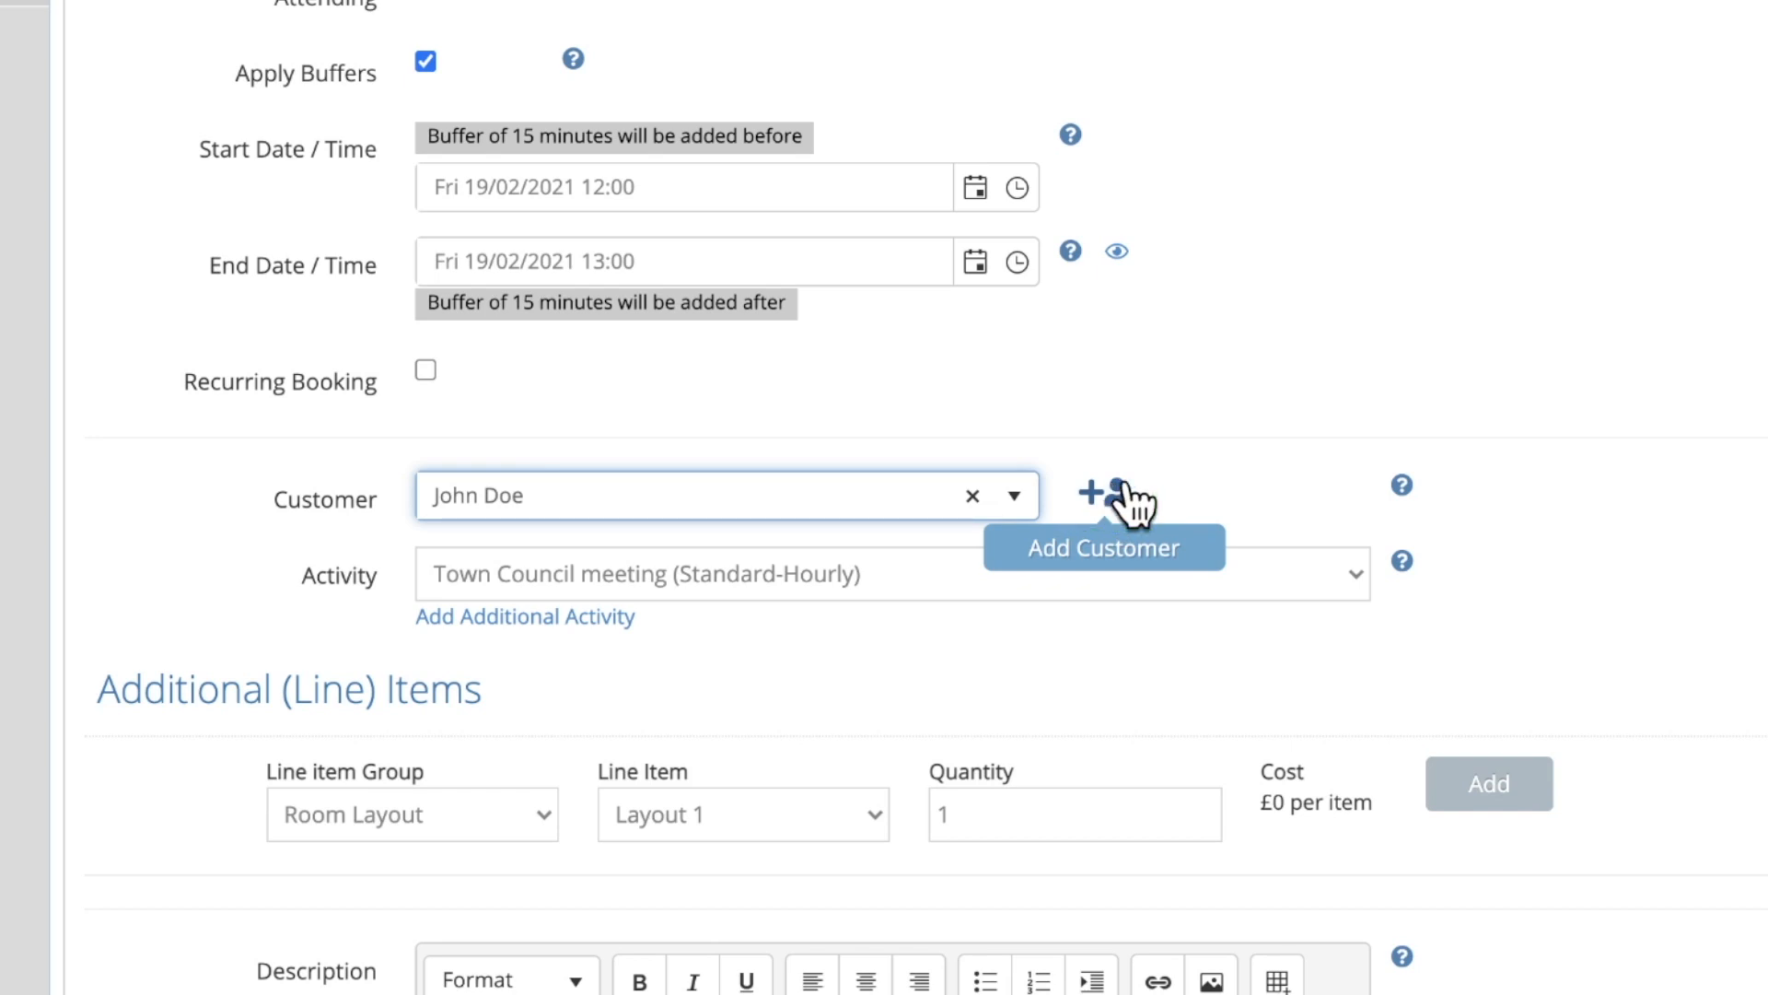
Set the activity to Town Council meeting (Standard-Hourly)
{"action": "left_click", "coordinate": [1358, 571]}
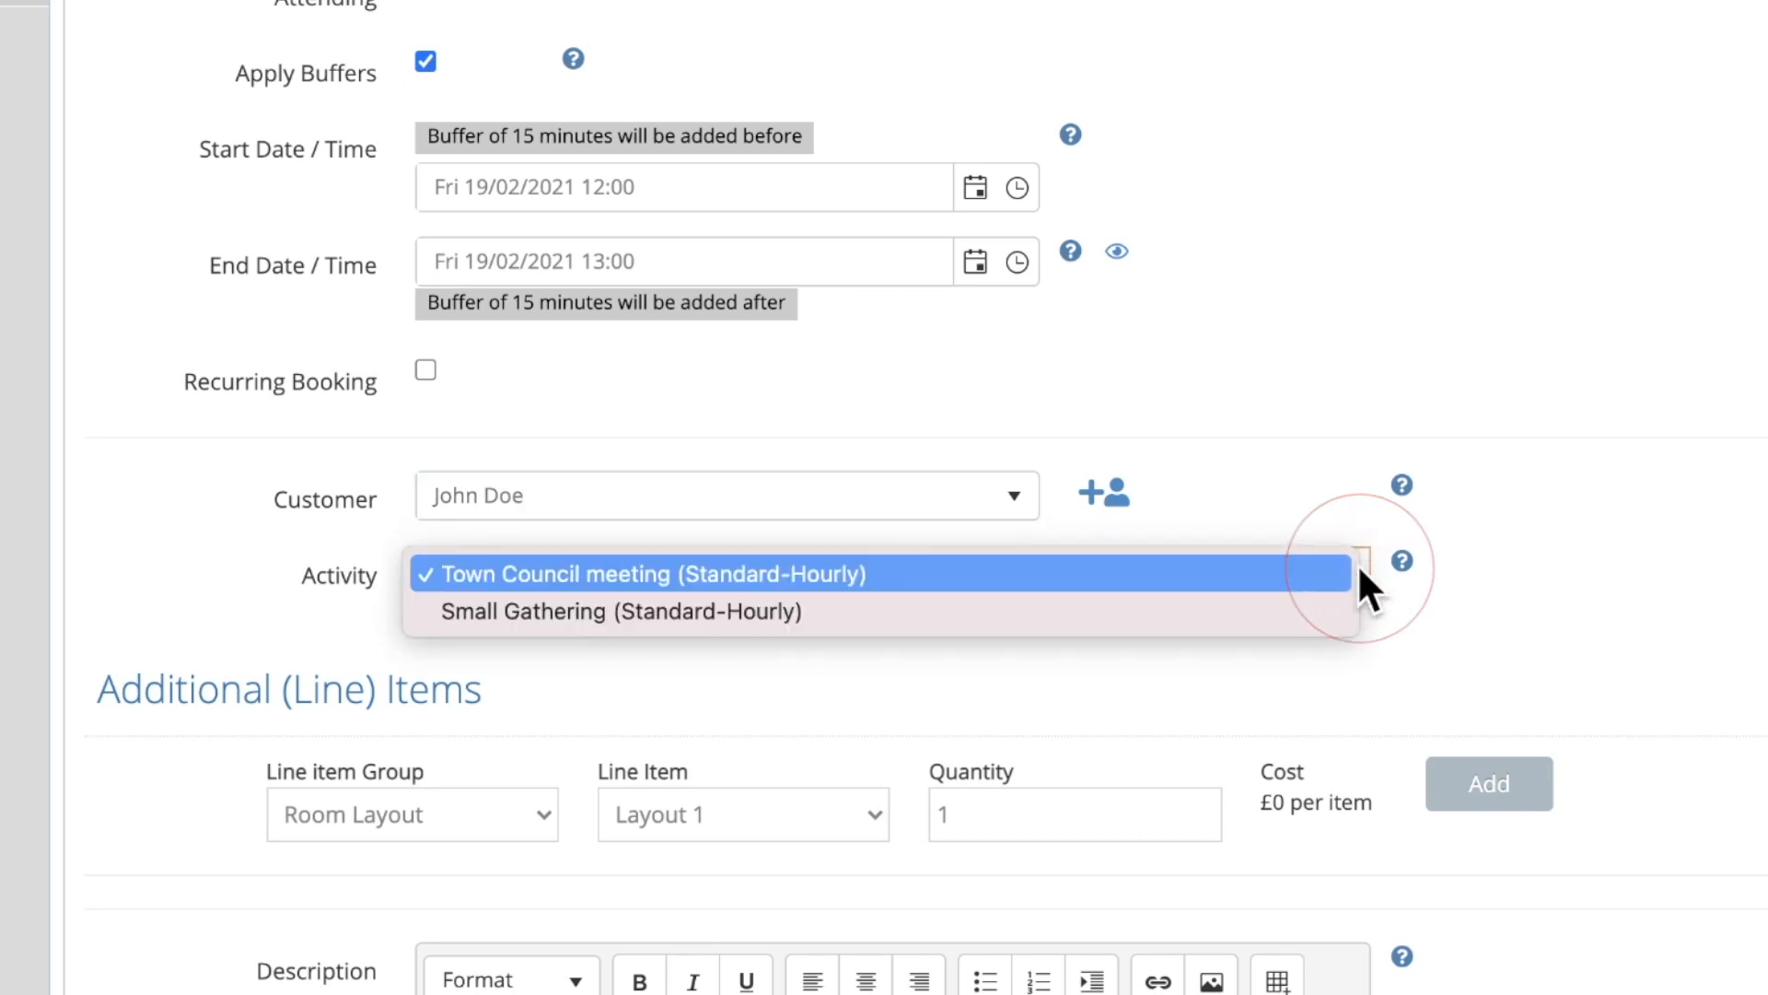
{"action": "left_click", "coordinate": [1339, 569]}
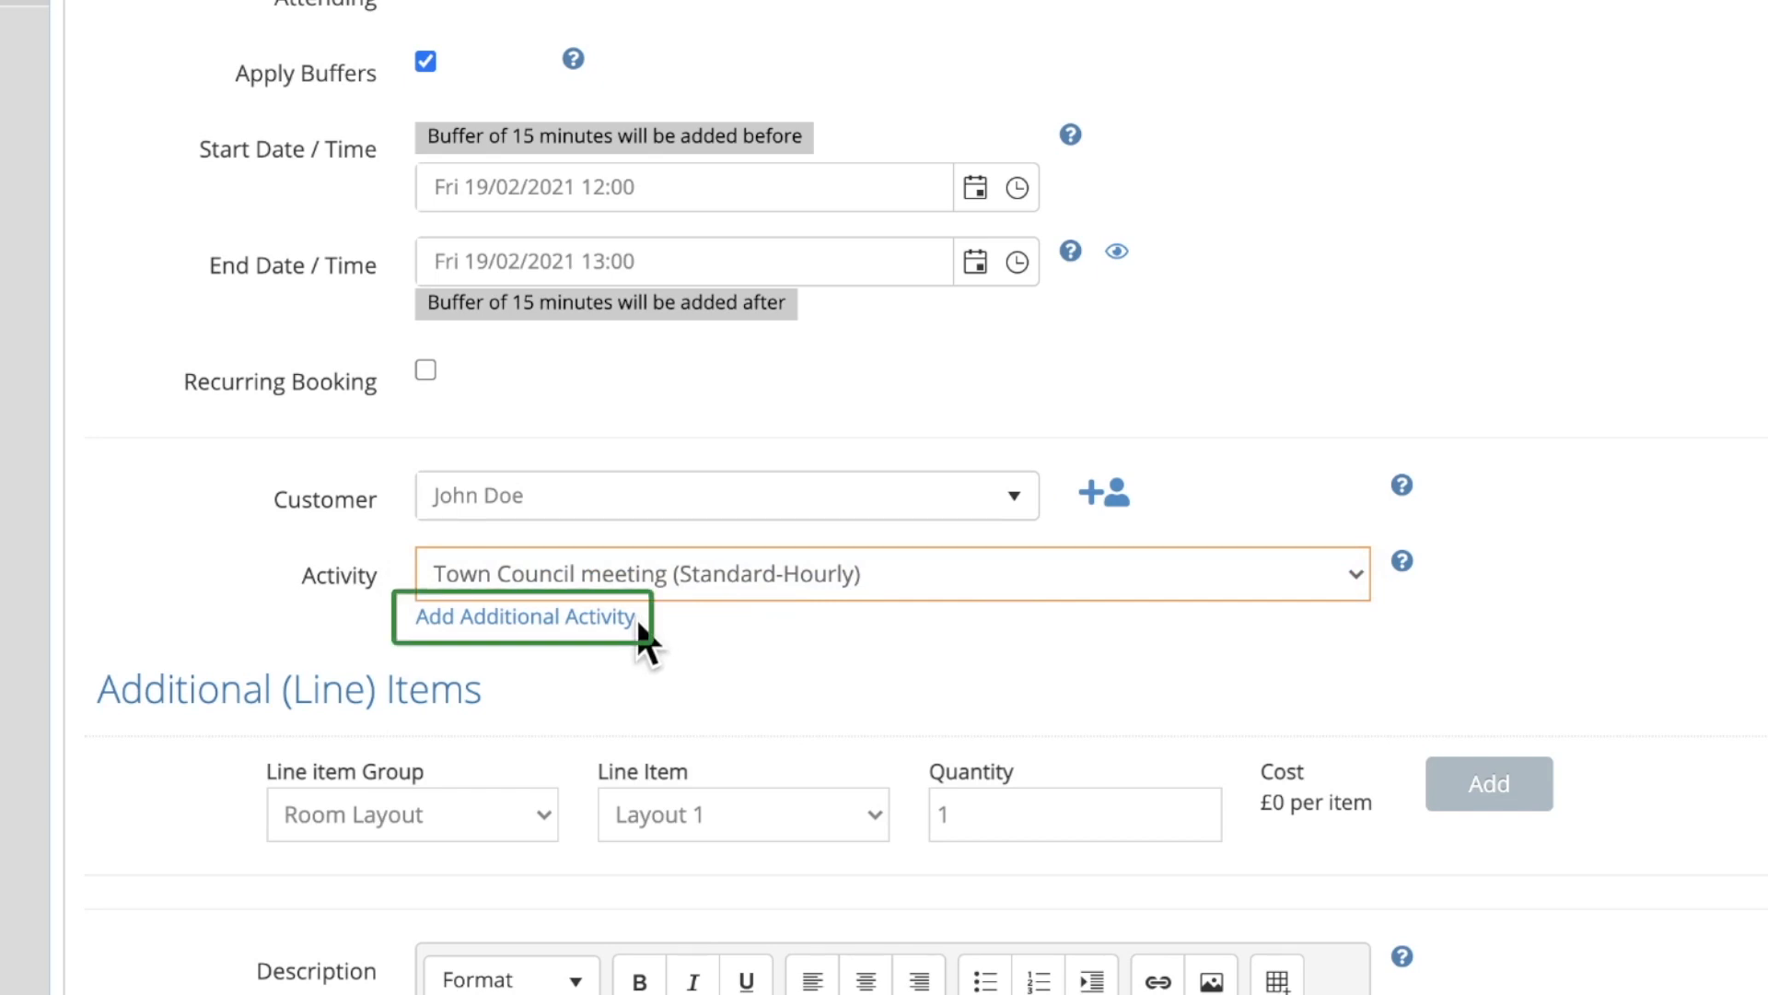
{"action": "scroll", "coordinate": [638, 624], "scroll_direction": "down", "scroll_amount": 3}
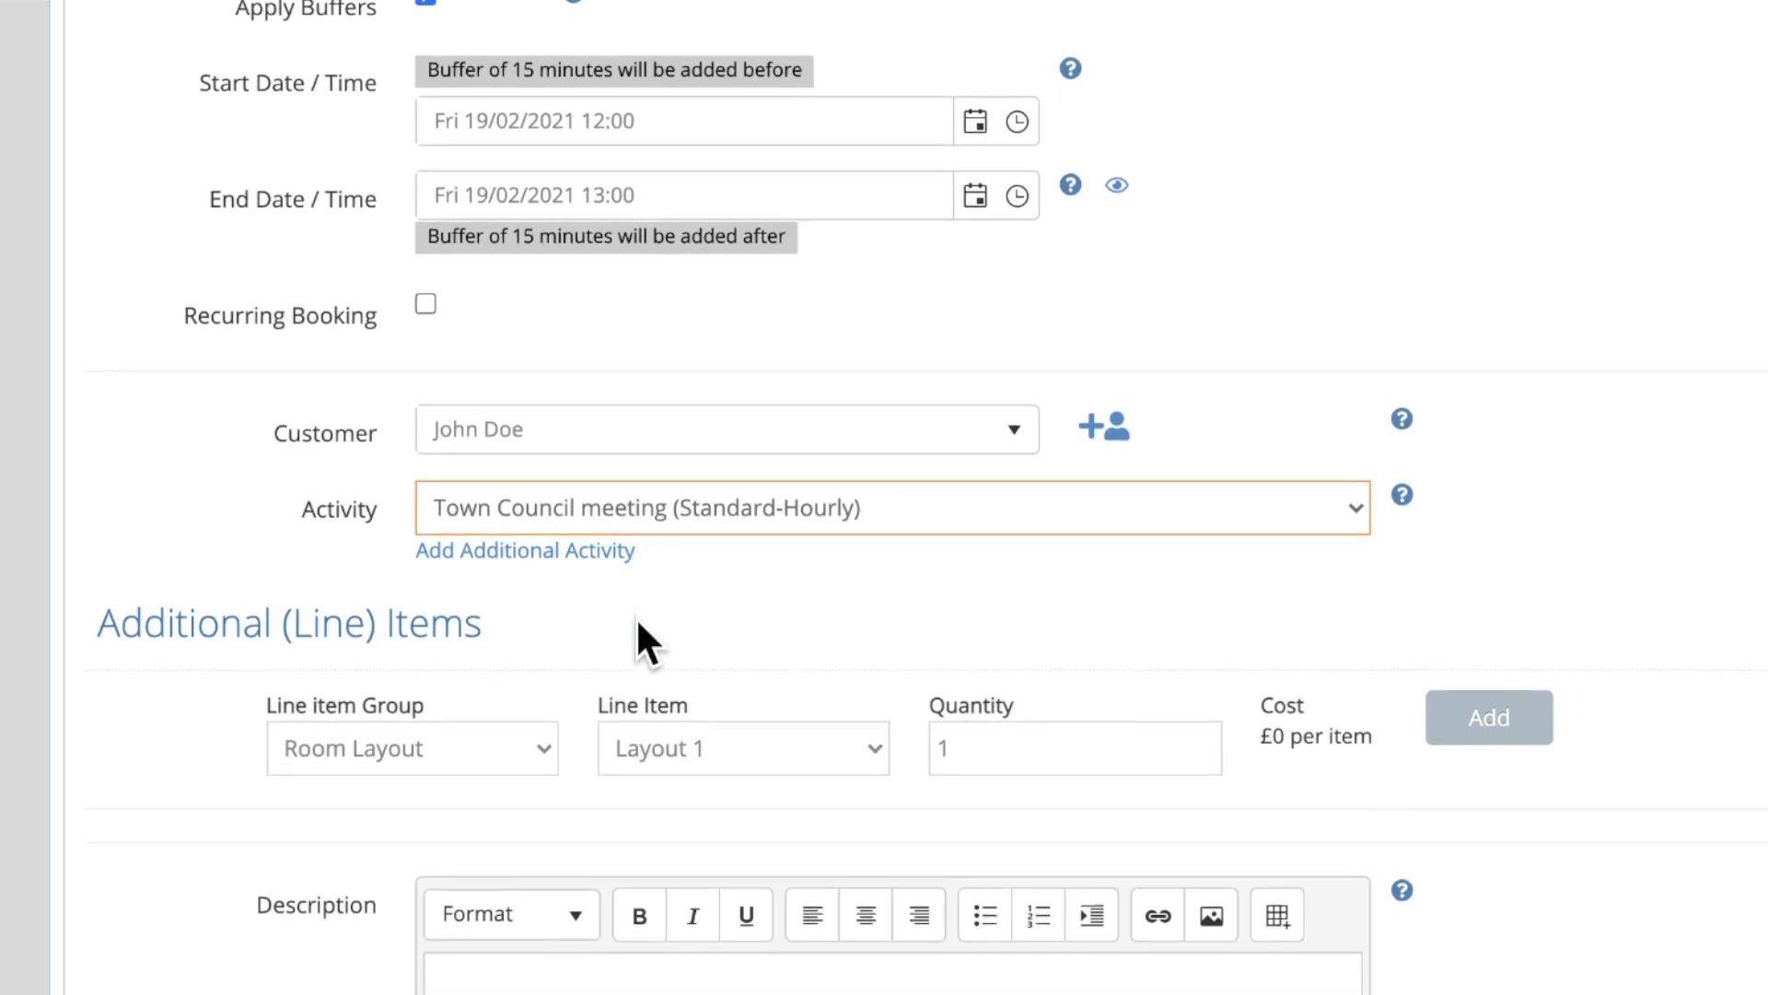
{"action": "scroll", "coordinate": [636, 616], "scroll_direction": "down", "scroll_amount": 2}
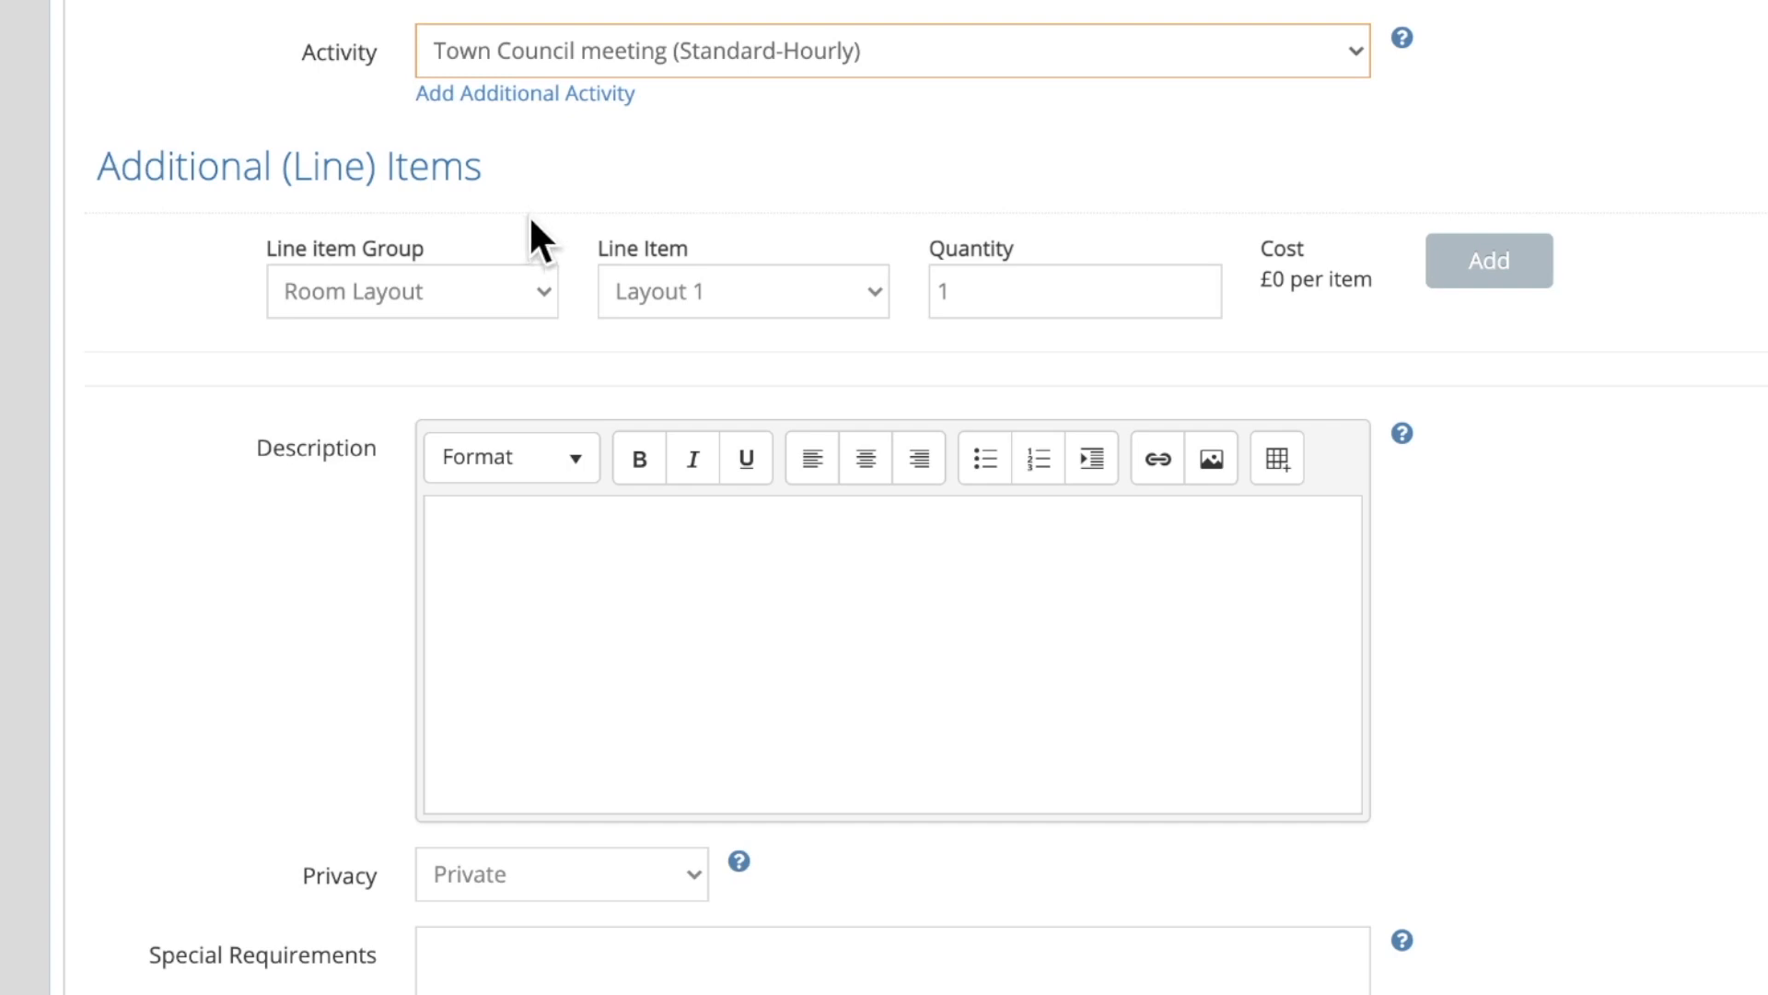
Add the £50 Admin Fees Deposit line item and describe the booking as 'Meeting of the neighbourhood watch.'
{"action": "left_click", "coordinate": [541, 288]}
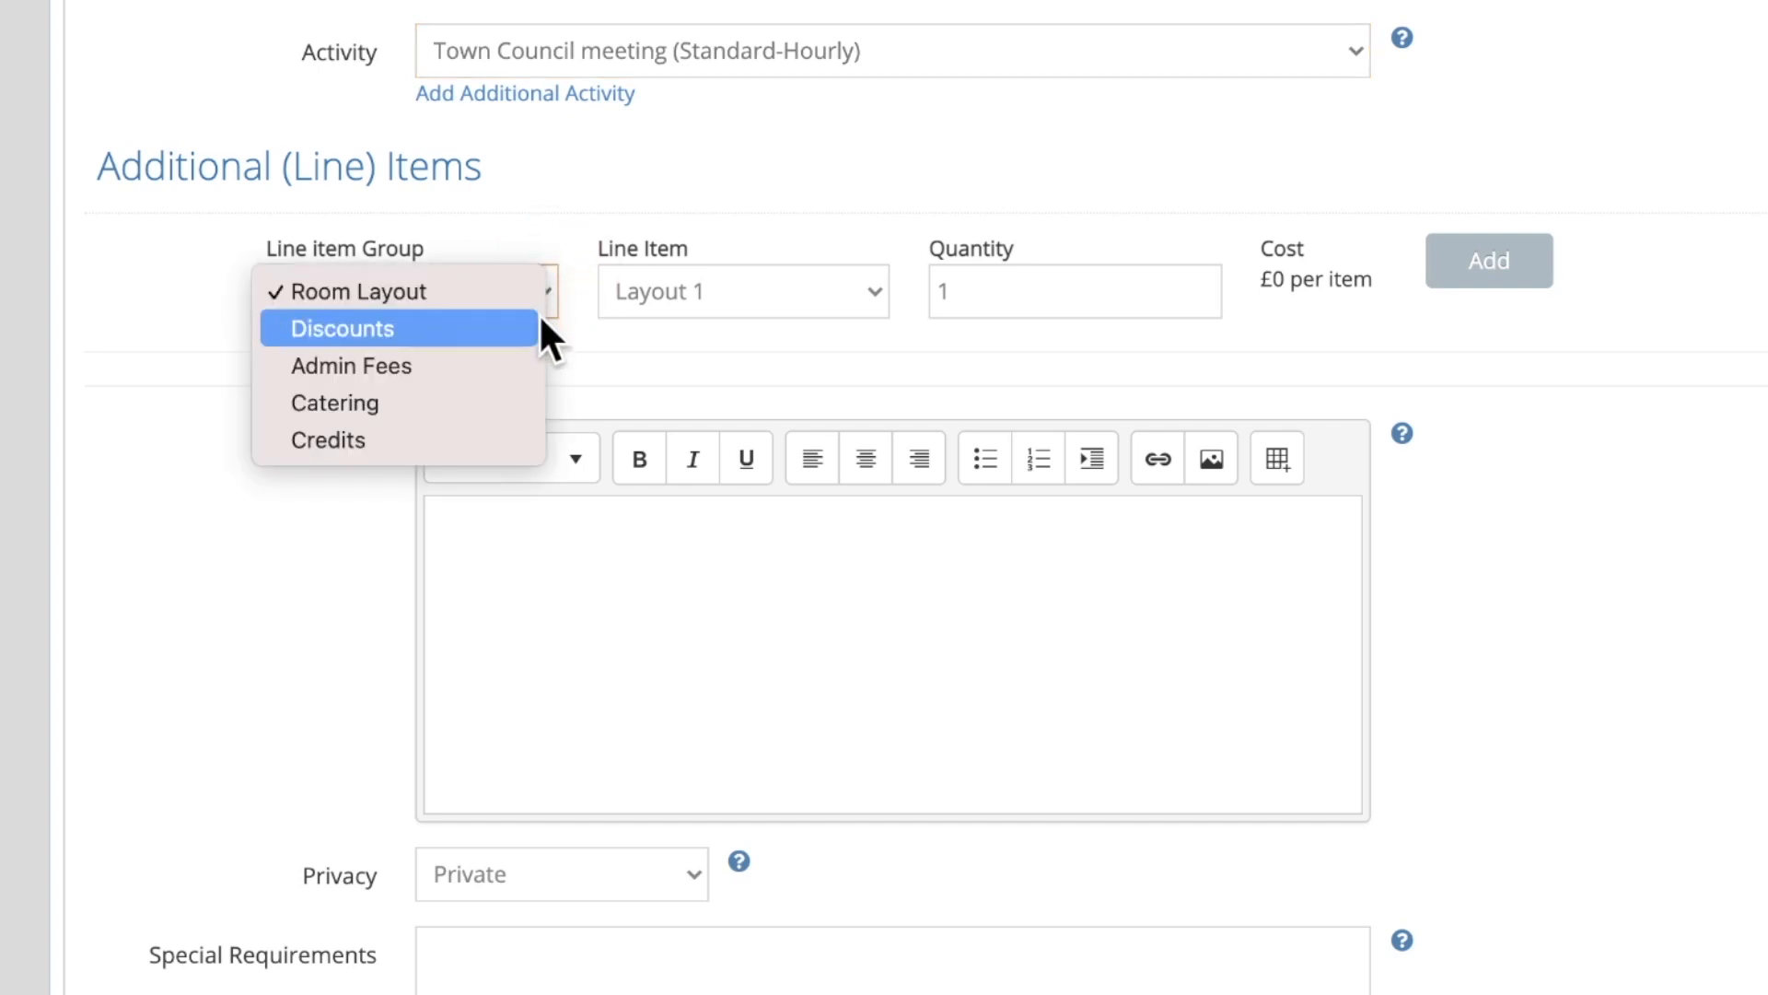
{"action": "left_click", "coordinate": [532, 366]}
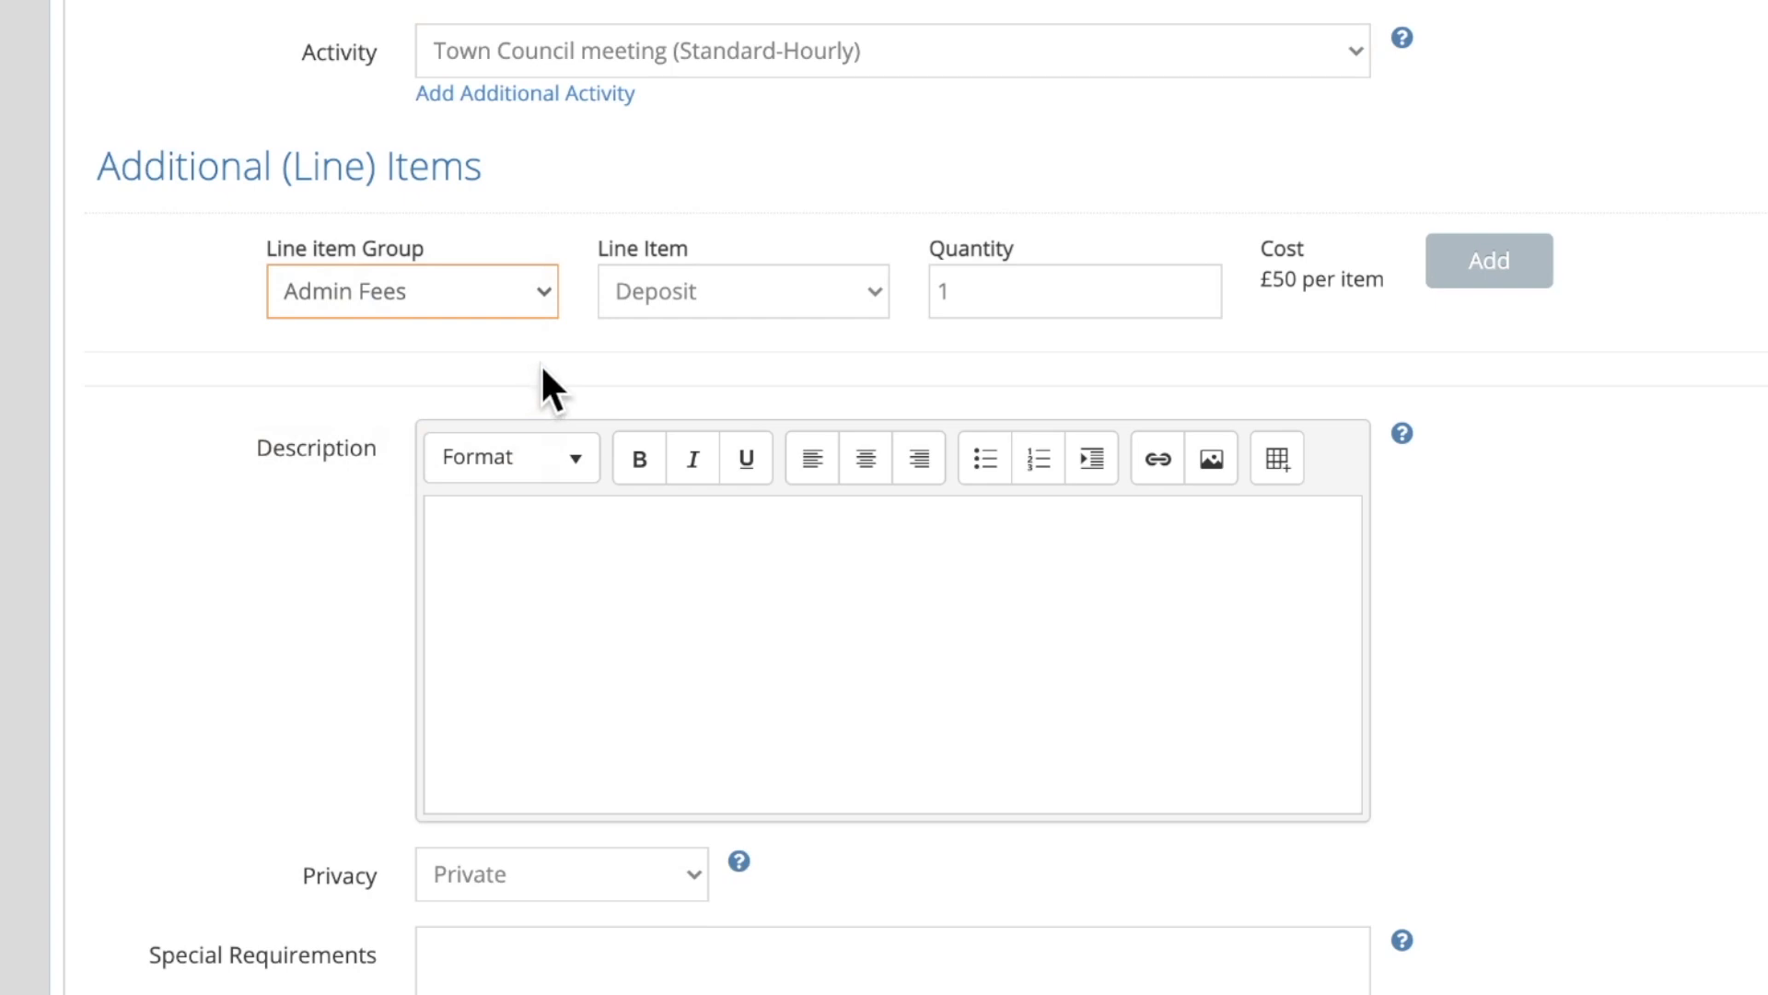
{"action": "left_click", "coordinate": [1503, 269]}
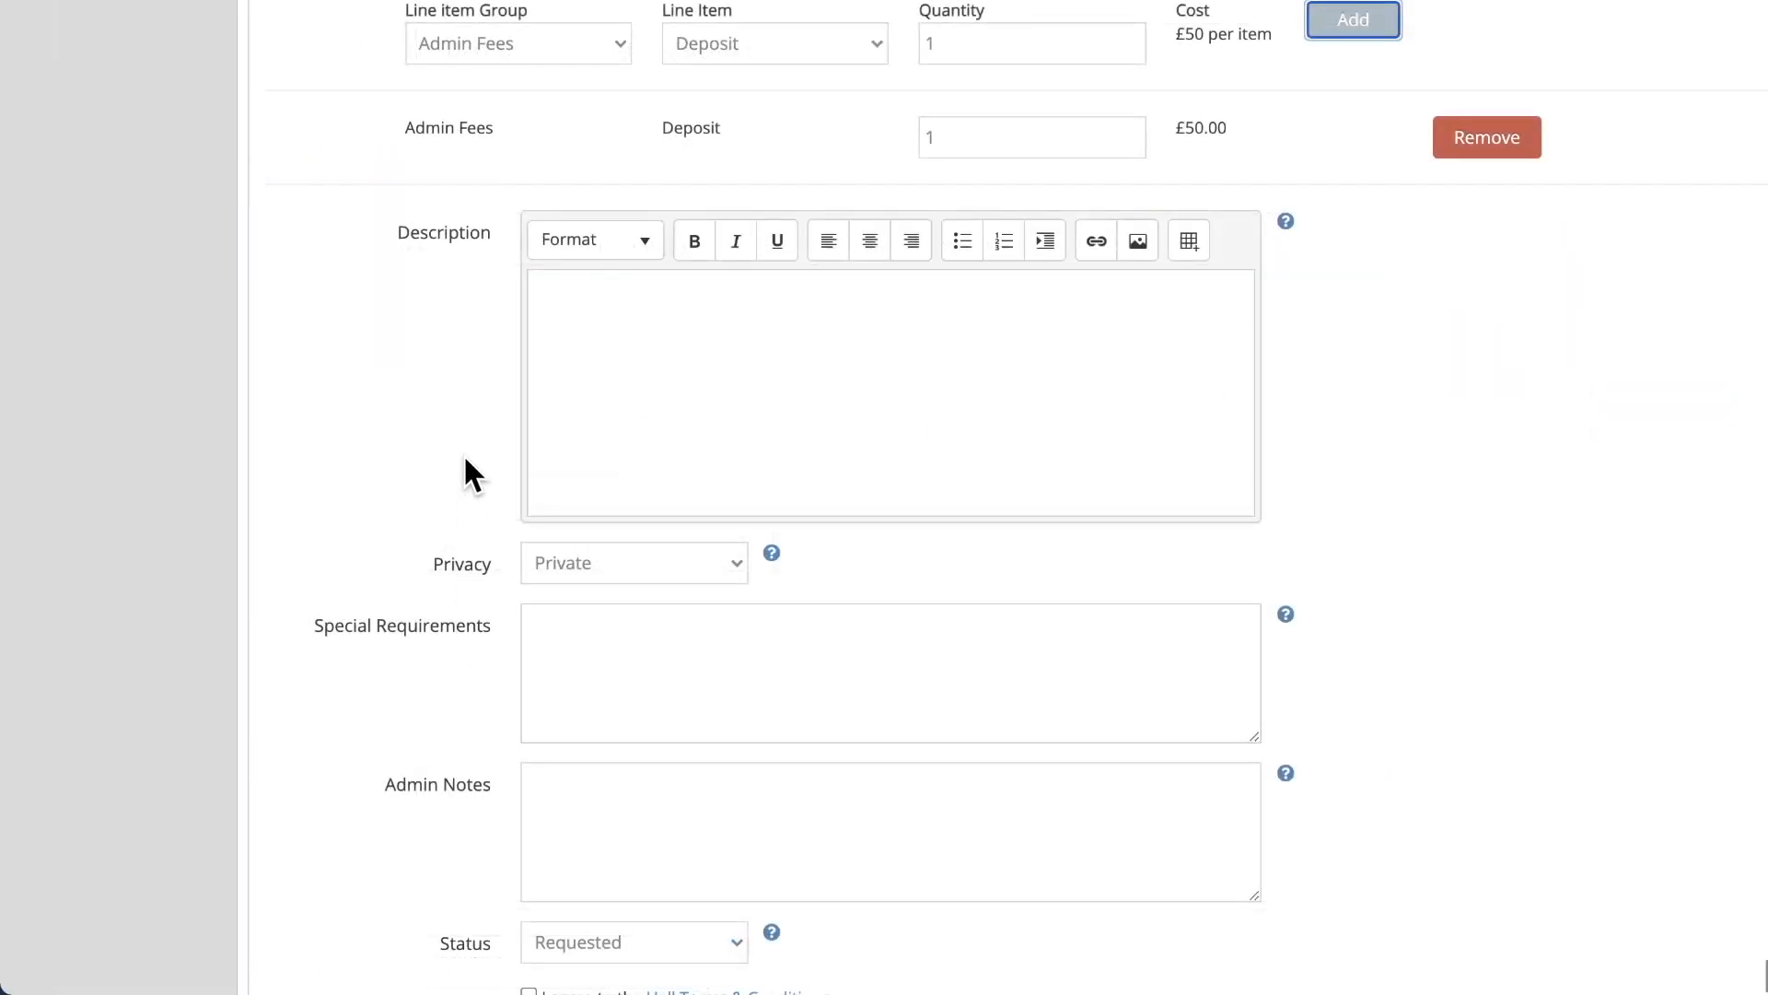
{"action": "left_click", "coordinate": [568, 285]}
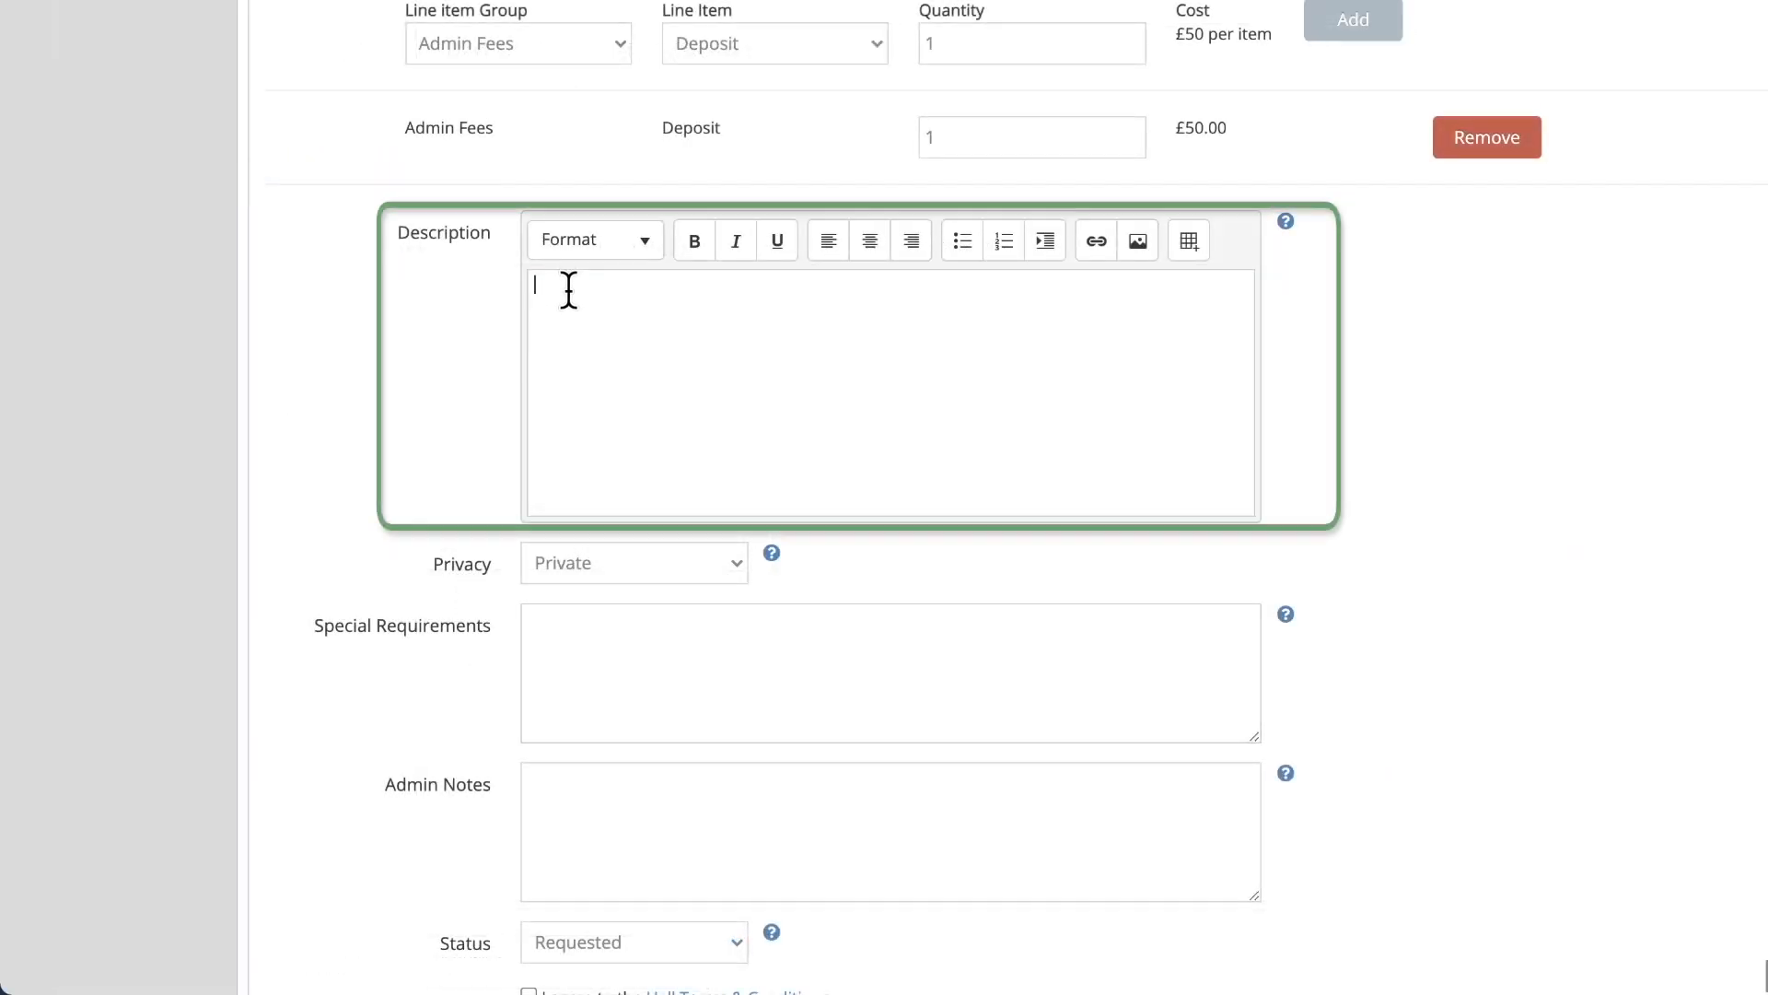
{"action": "type", "text": "Meeting of the neighbourhood "}
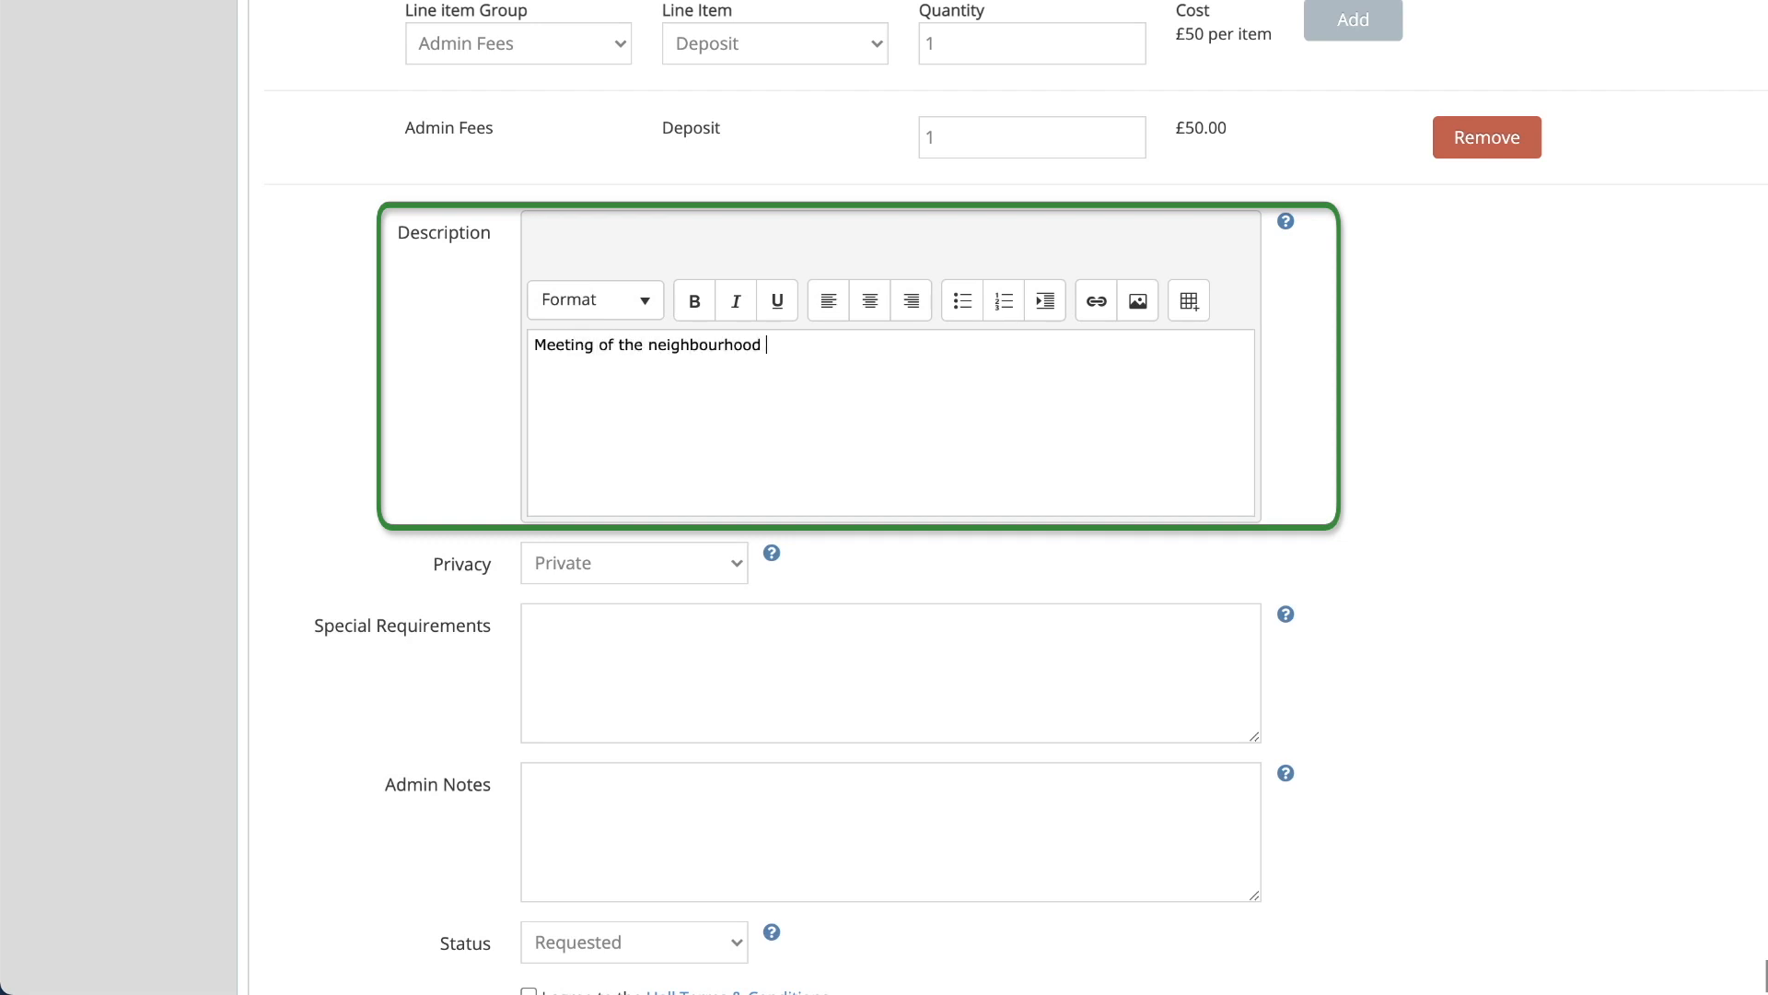
{"action": "type", "text": "watch."}
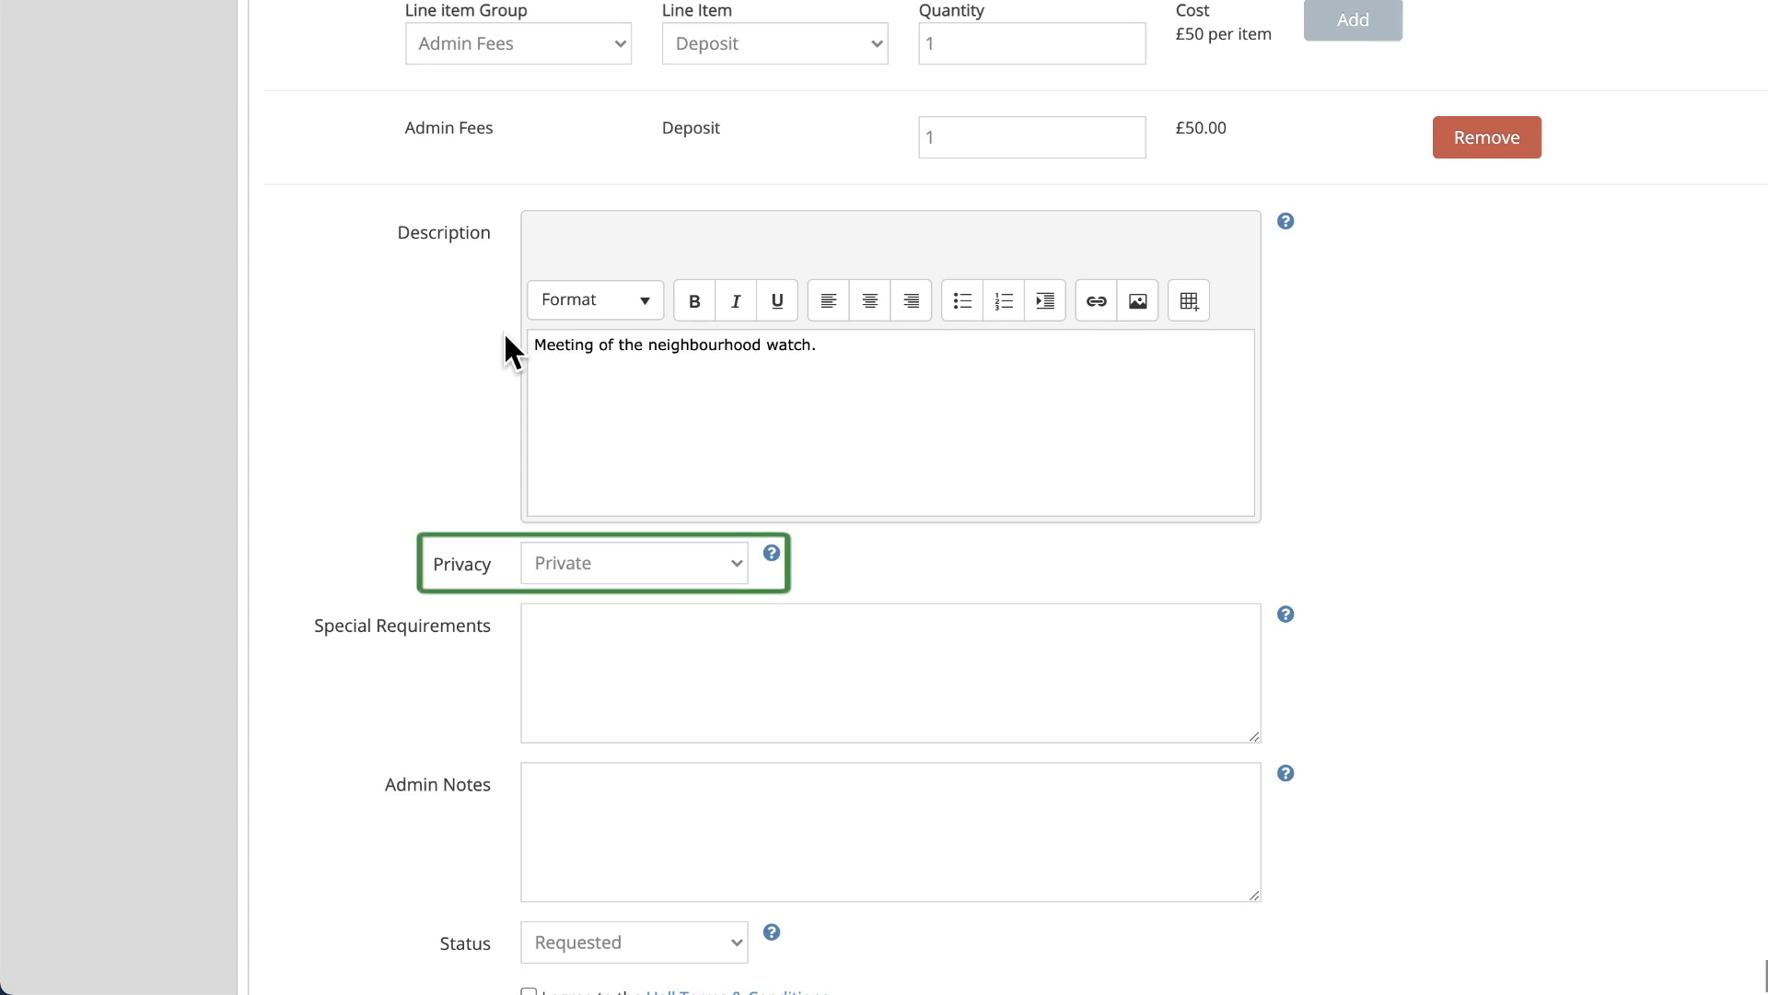
{"action": "left_click", "coordinate": [729, 563]}
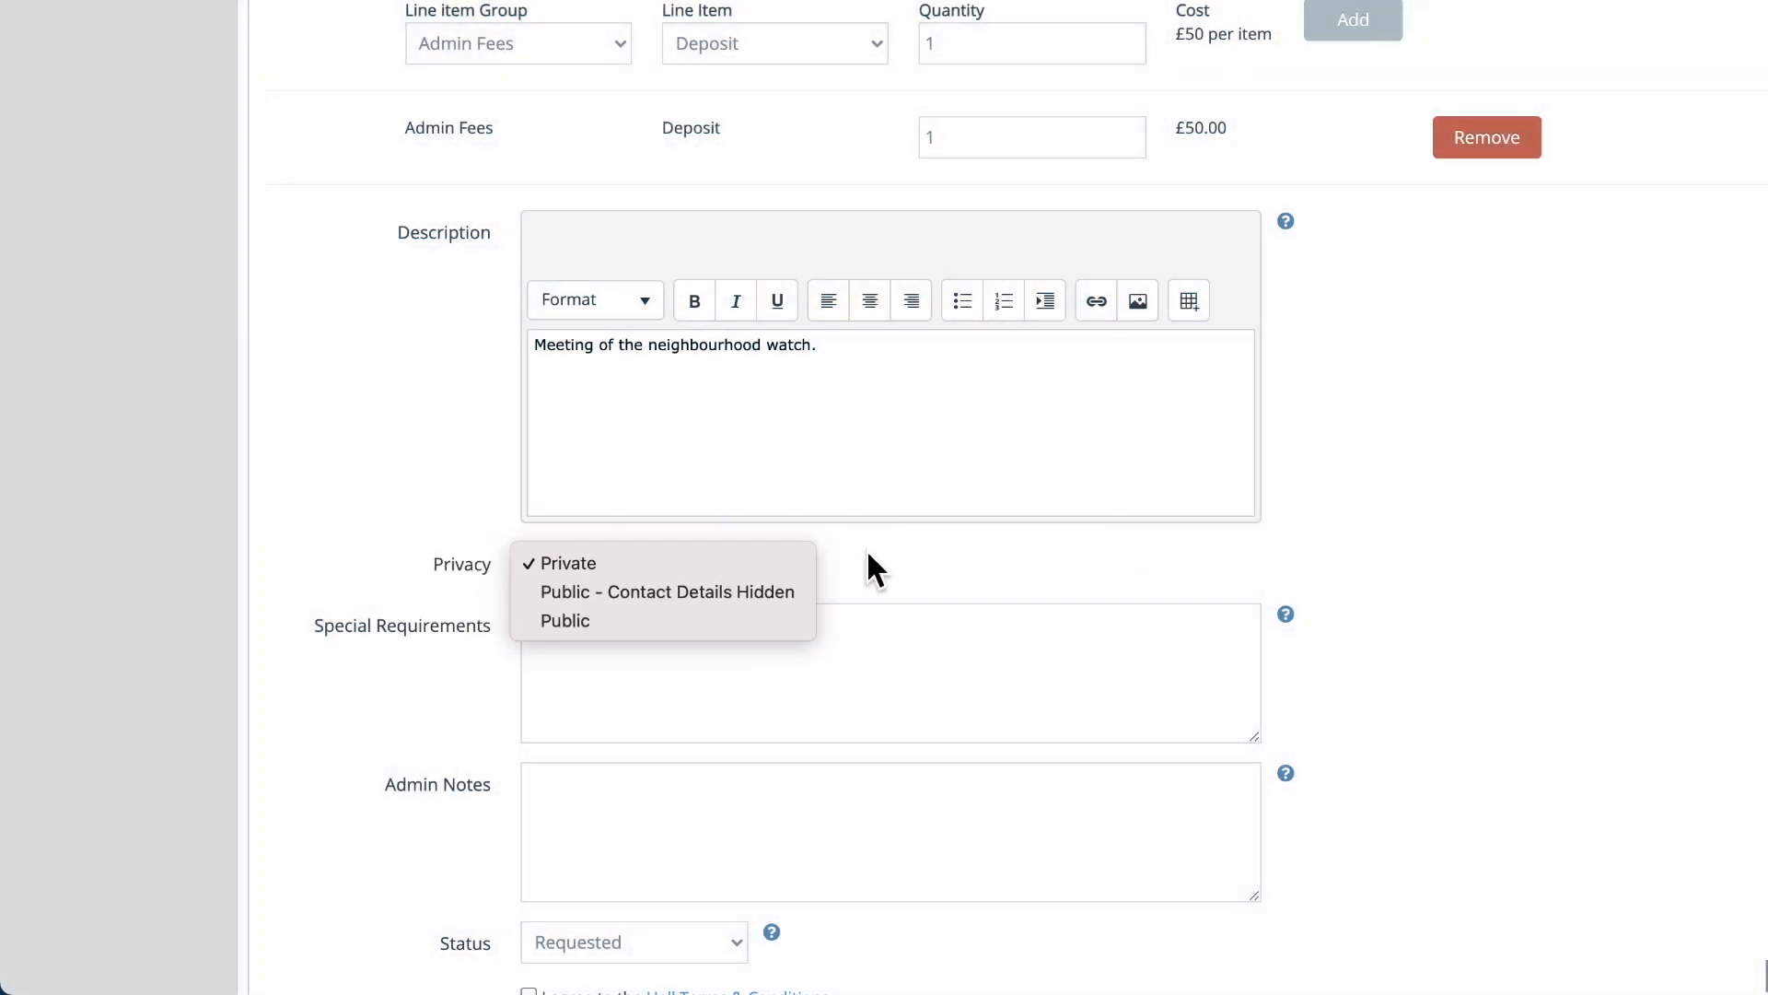
{"action": "left_click", "coordinate": [868, 554]}
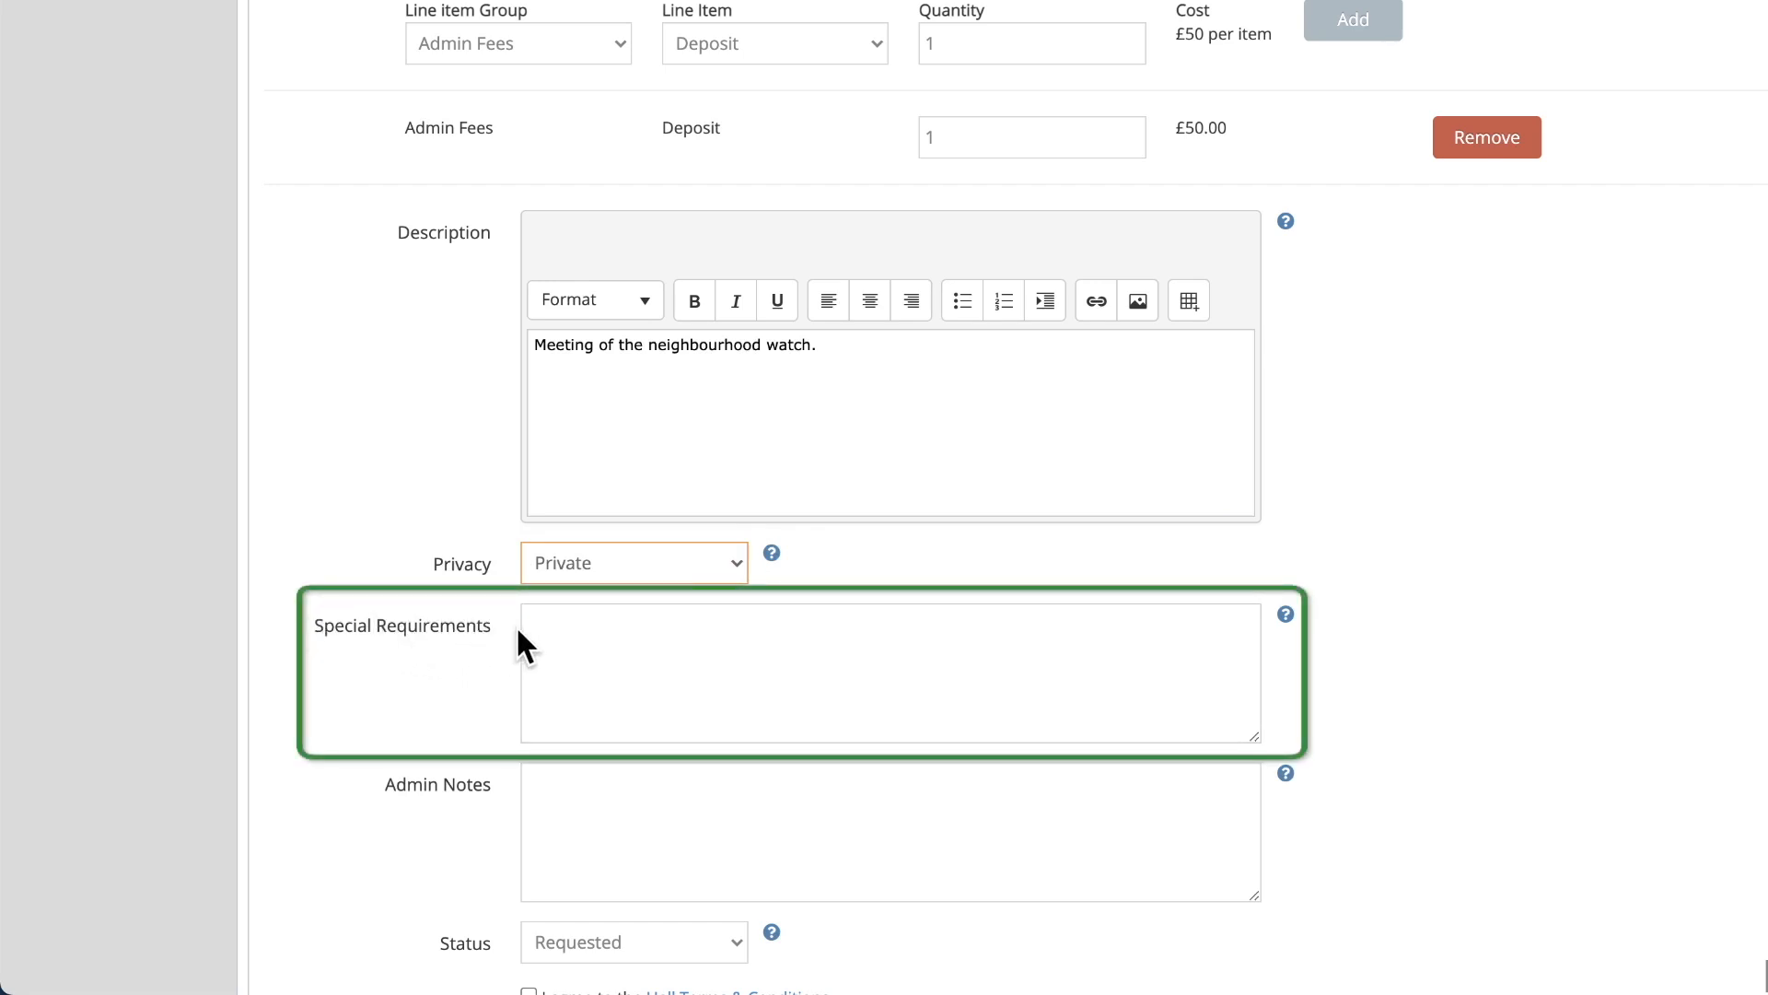
Enter special requirements 'Remember to set up table for refreshments.' and admin notes 'Remember to bring notes.'
{"action": "left_click", "coordinate": [559, 627]}
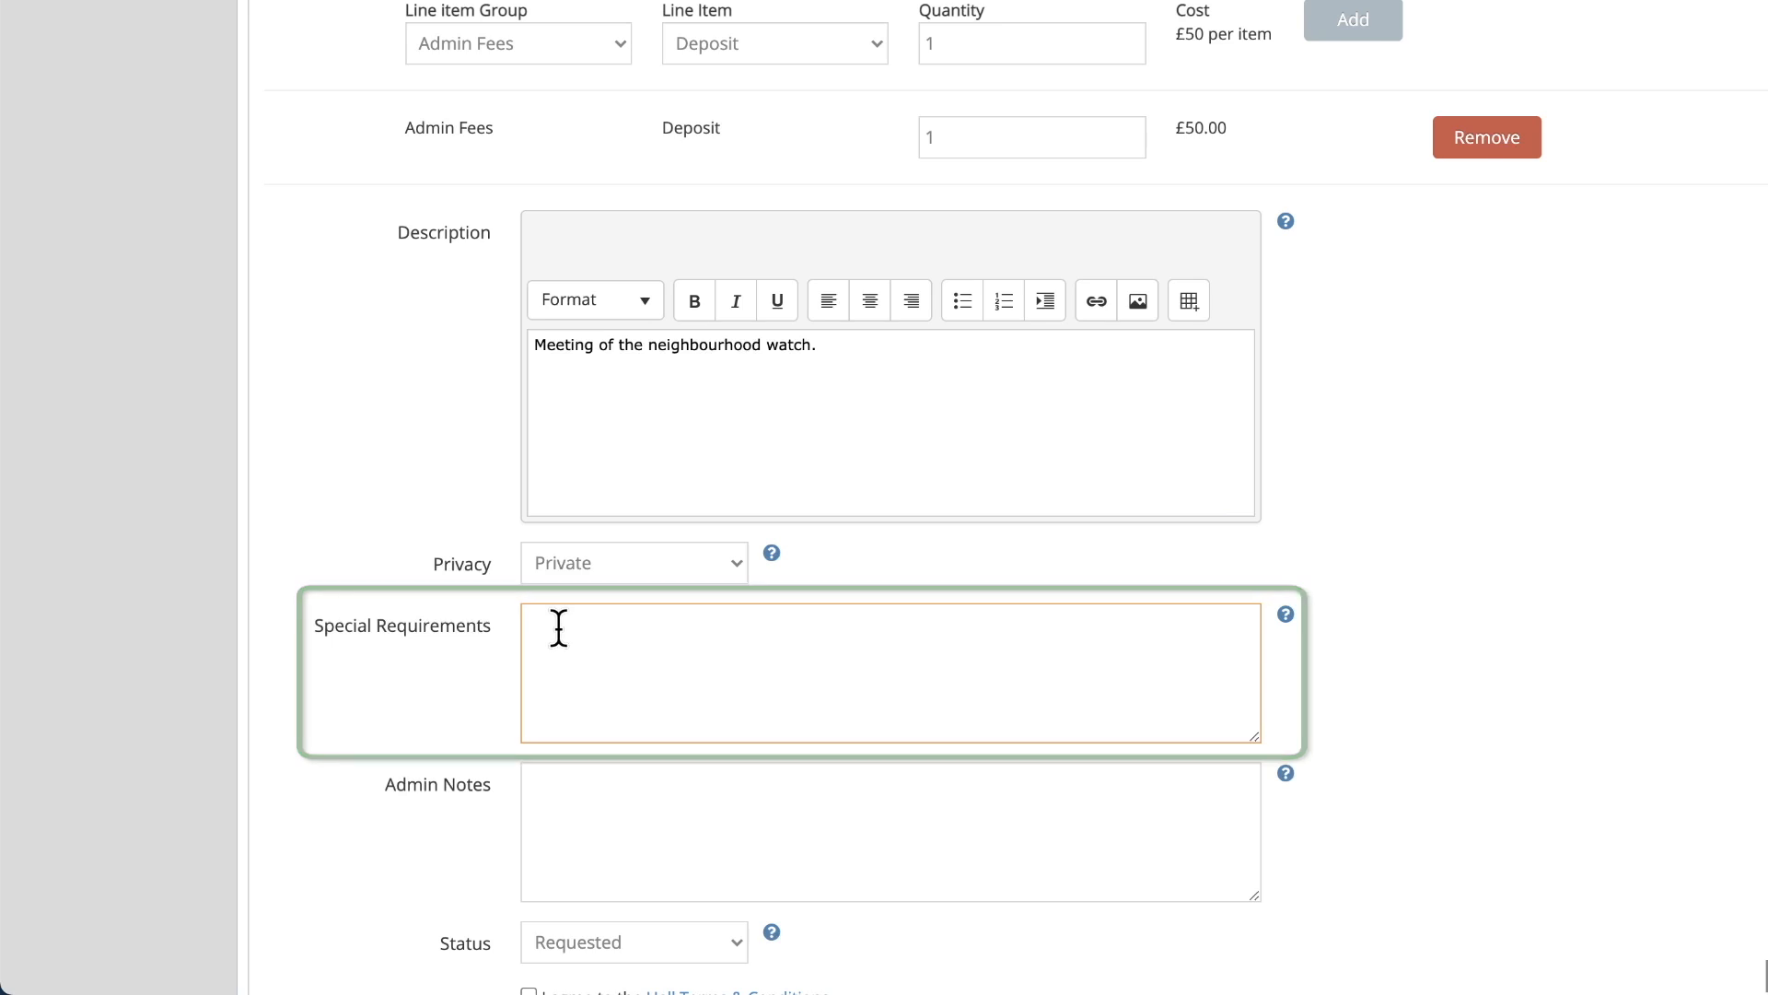
{"action": "type", "text": "Remember"}
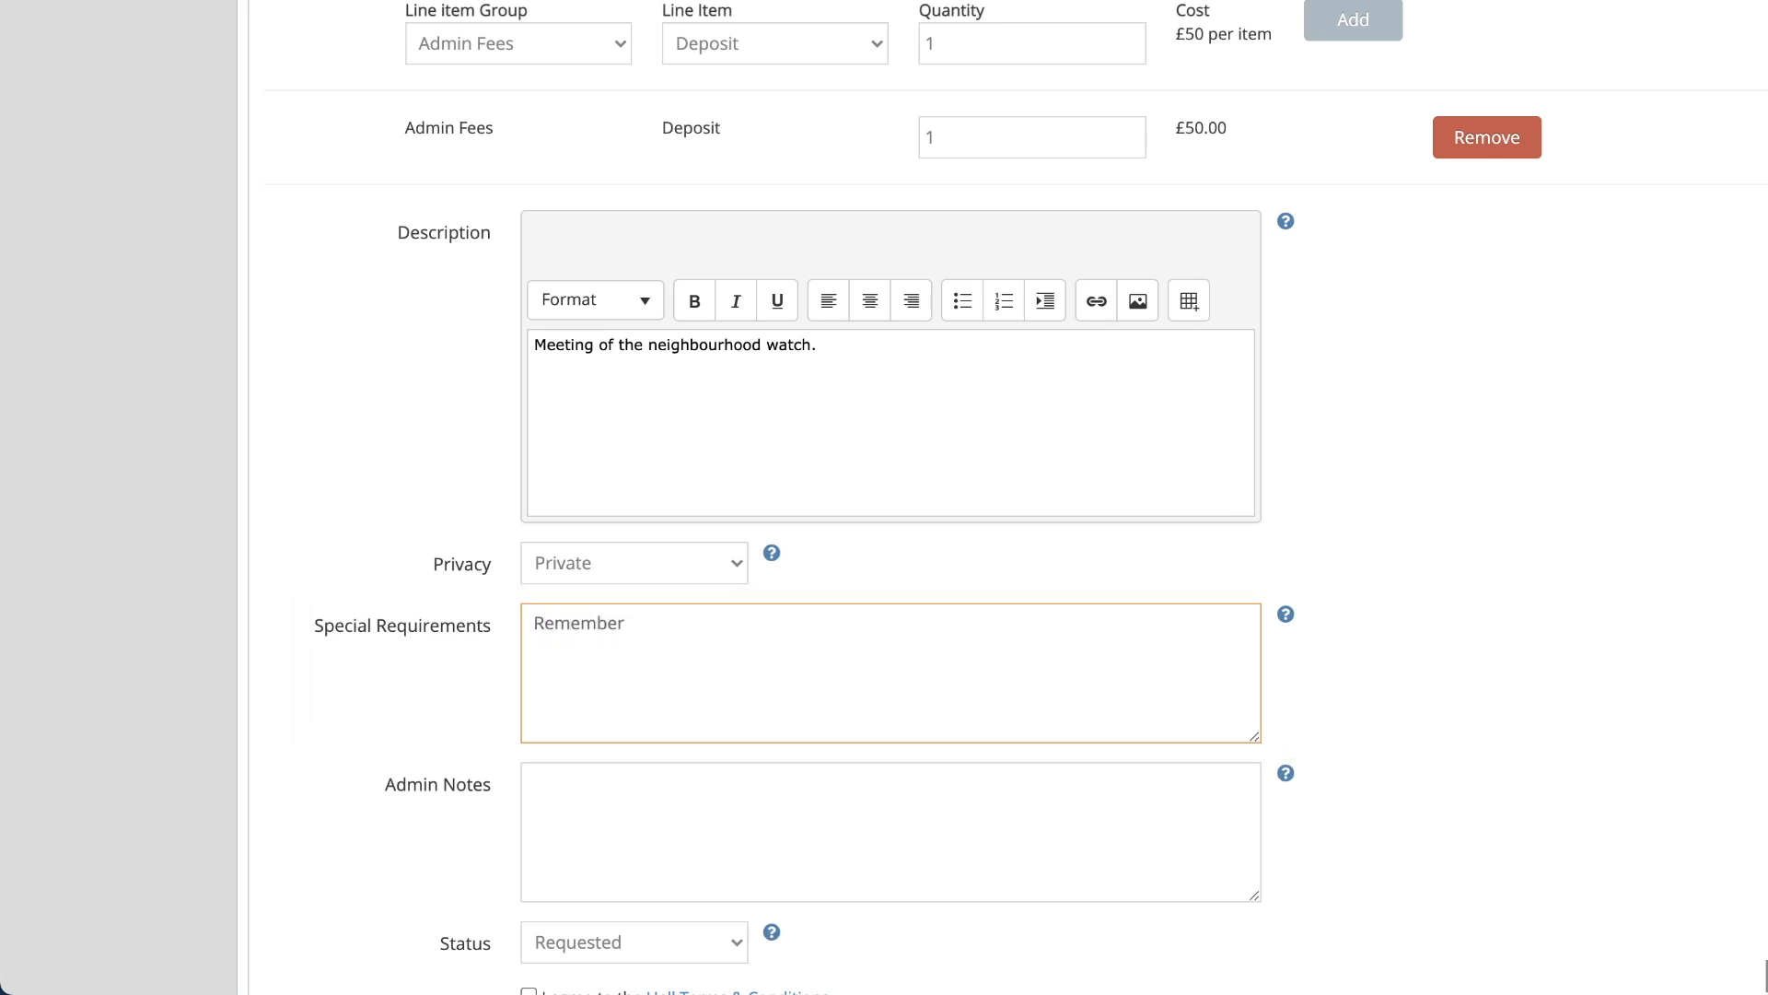
{"action": "type", "text": " to set up table for refreshments."}
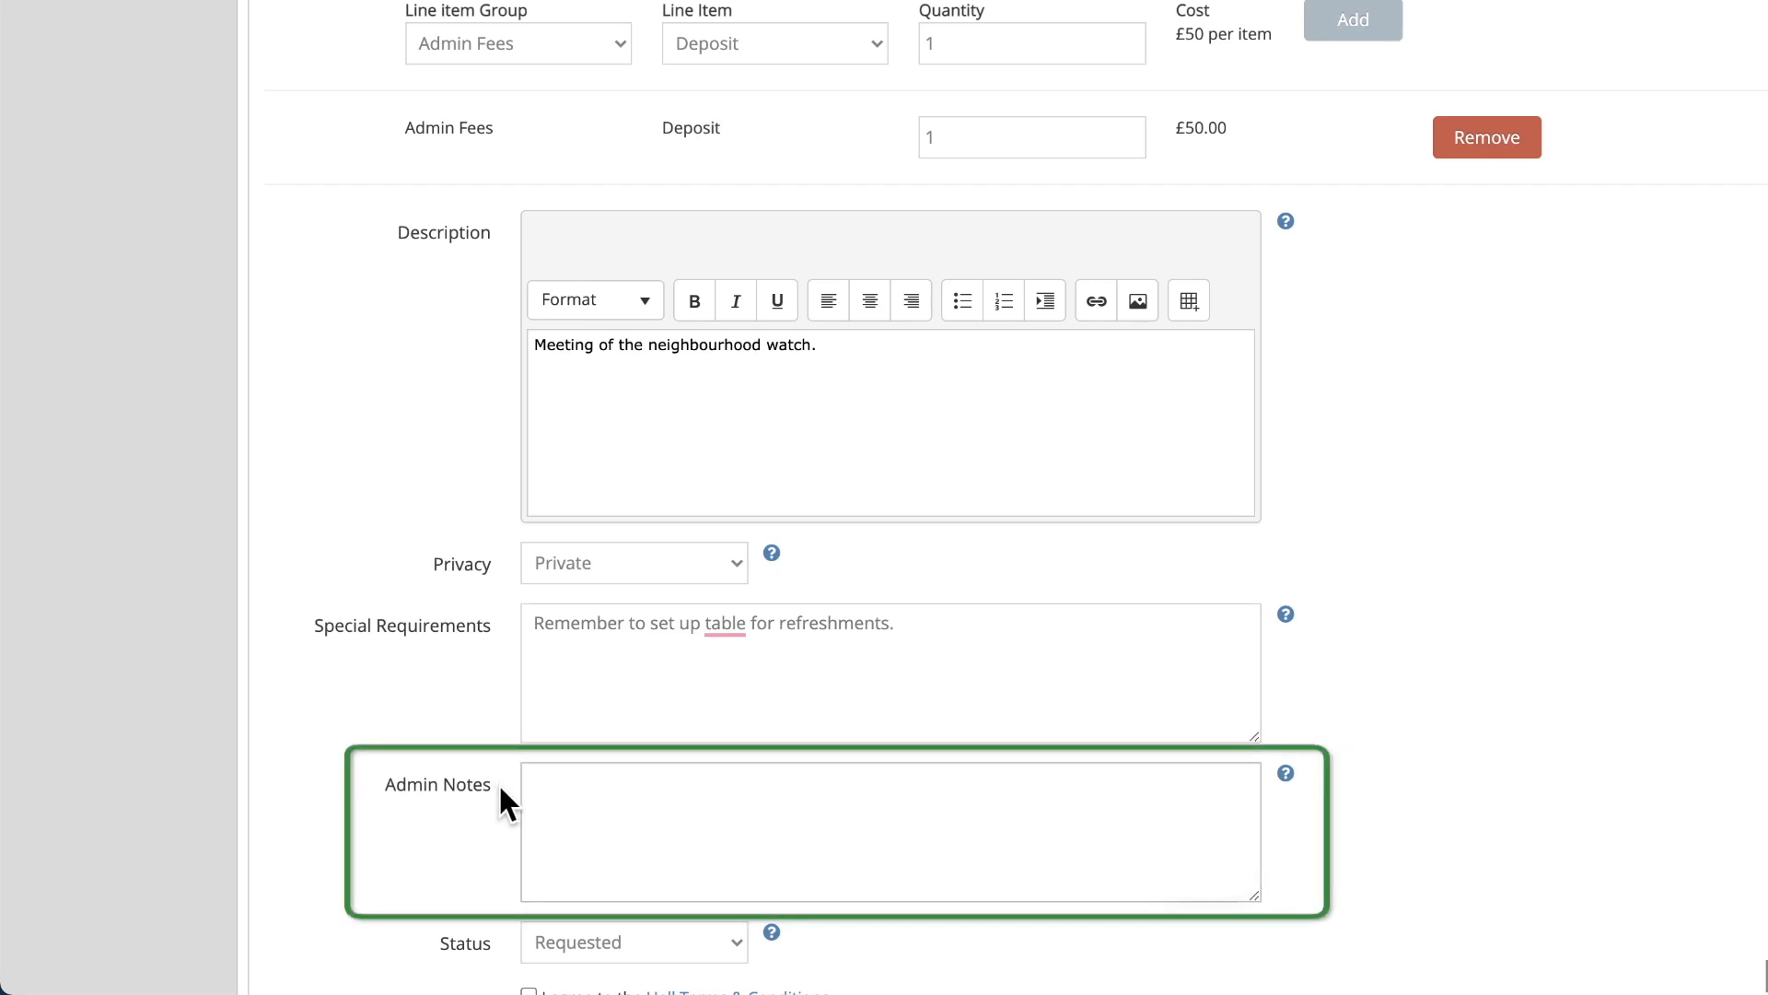
{"action": "left_click", "coordinate": [542, 783]}
{"action": "type", "text": "Remember to bring notes./"}
{"action": "key", "text": "BackSpace"}
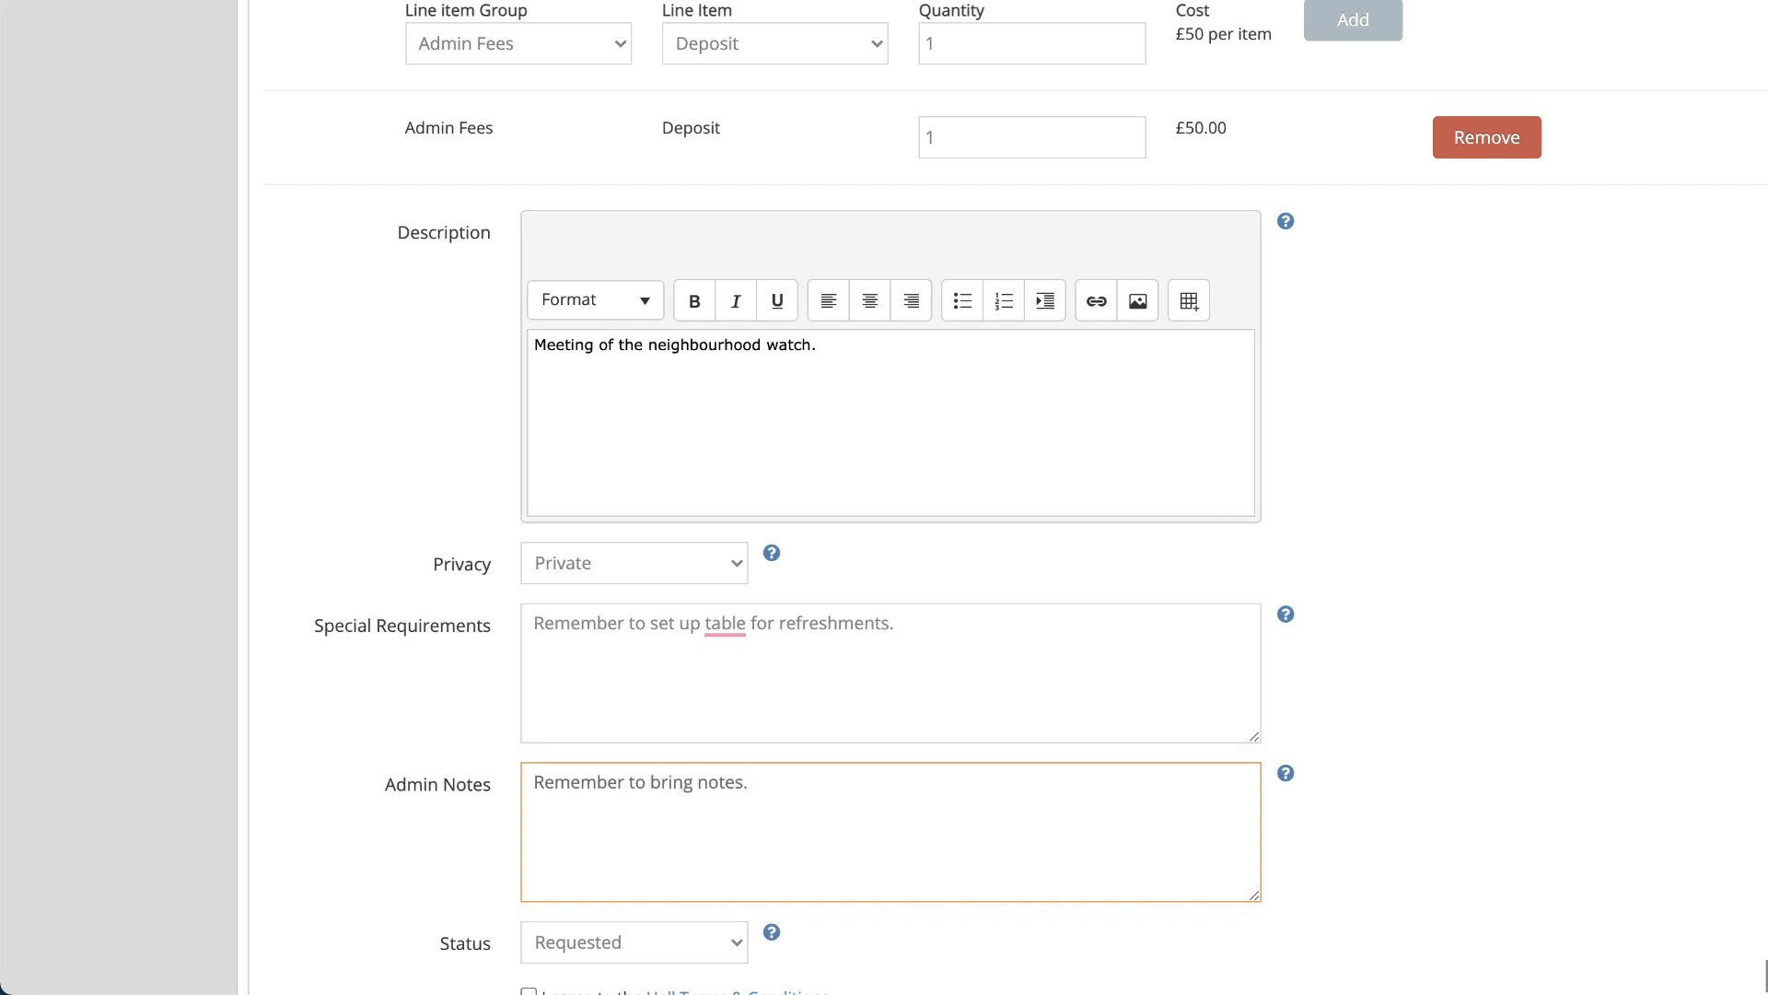
{"action": "left_click", "coordinate": [412, 820]}
{"action": "scroll", "coordinate": [411, 819], "scroll_direction": "down", "scroll_amount": 4}
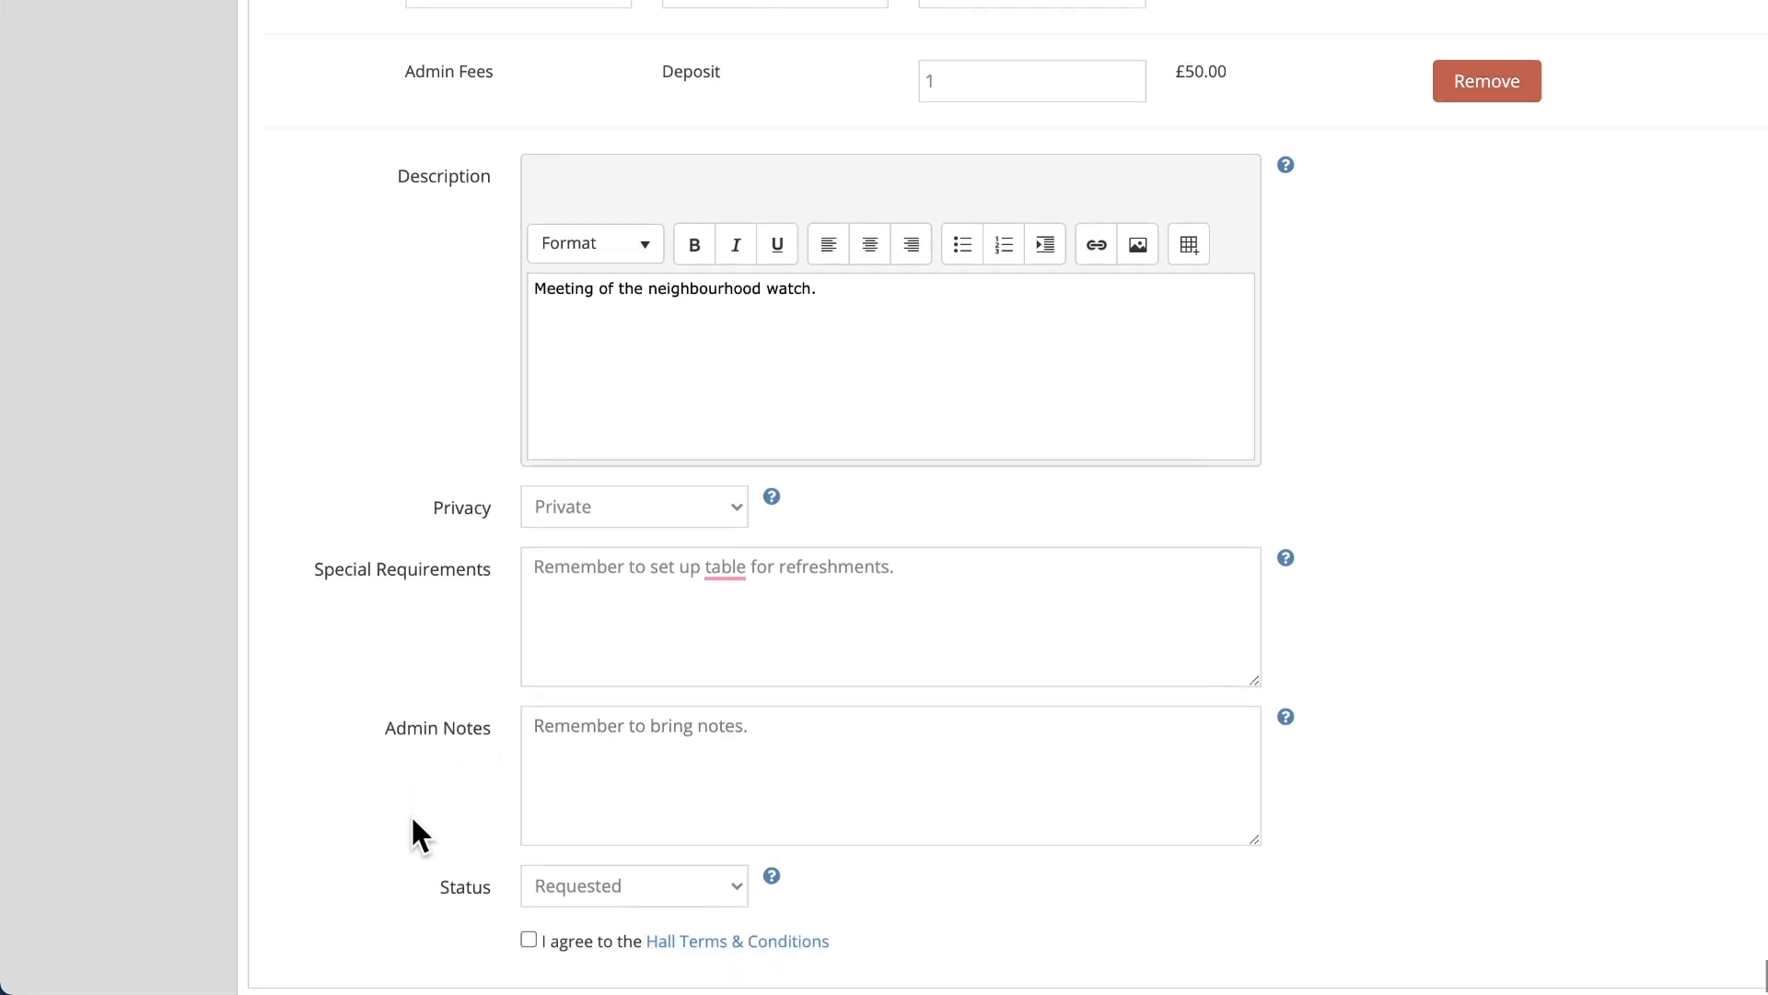
{"action": "scroll", "coordinate": [411, 820], "scroll_direction": "down", "scroll_amount": 1}
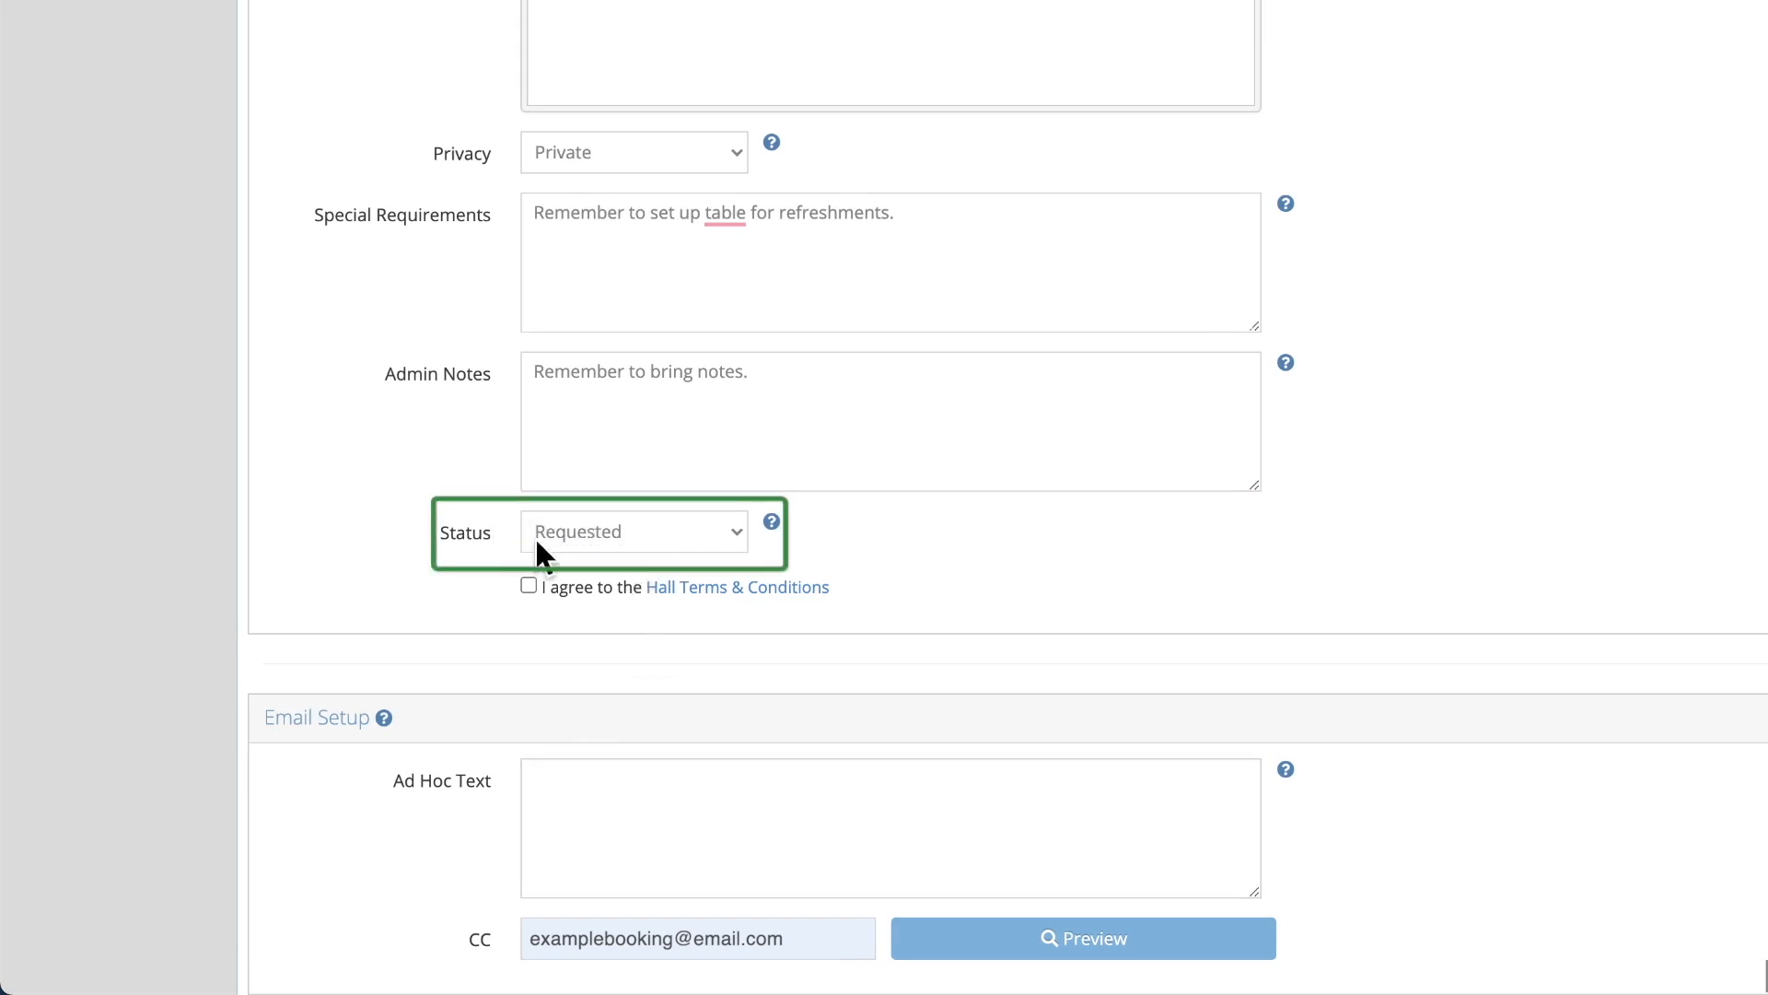
Leave the status on Requested and tick agreement to the Hall Terms & Conditions
{"action": "left_click", "coordinate": [738, 534]}
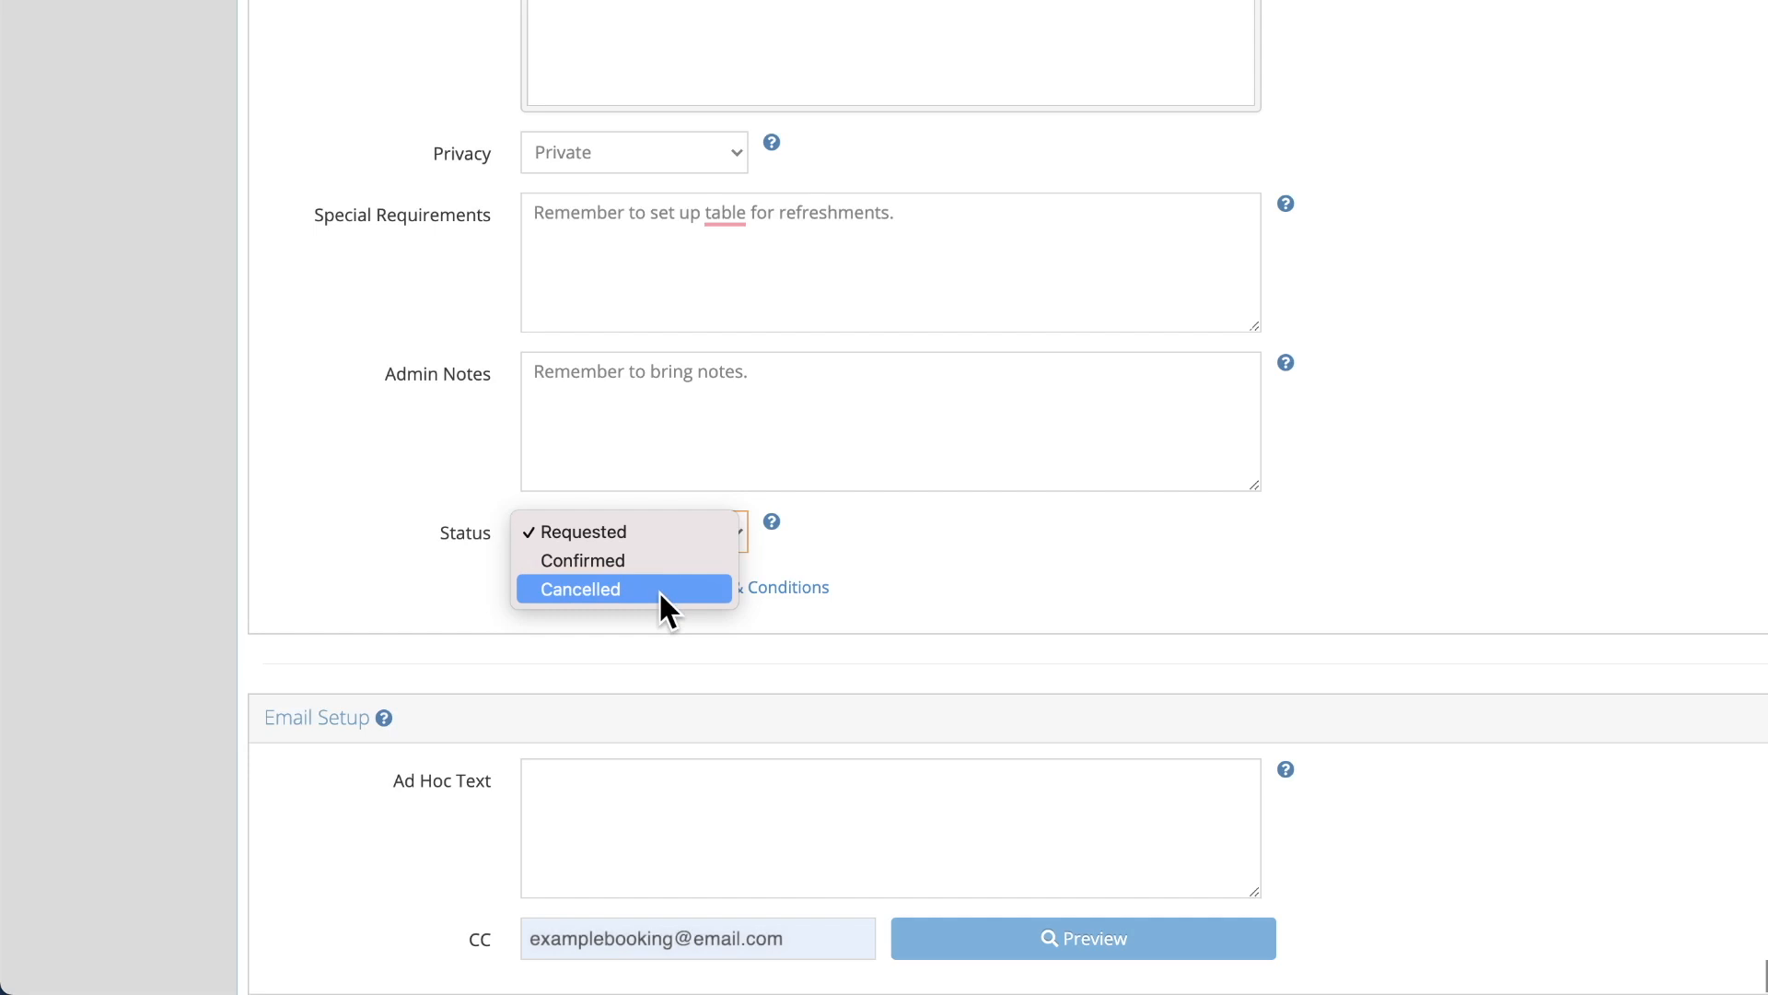
{"action": "left_click", "coordinate": [657, 530]}
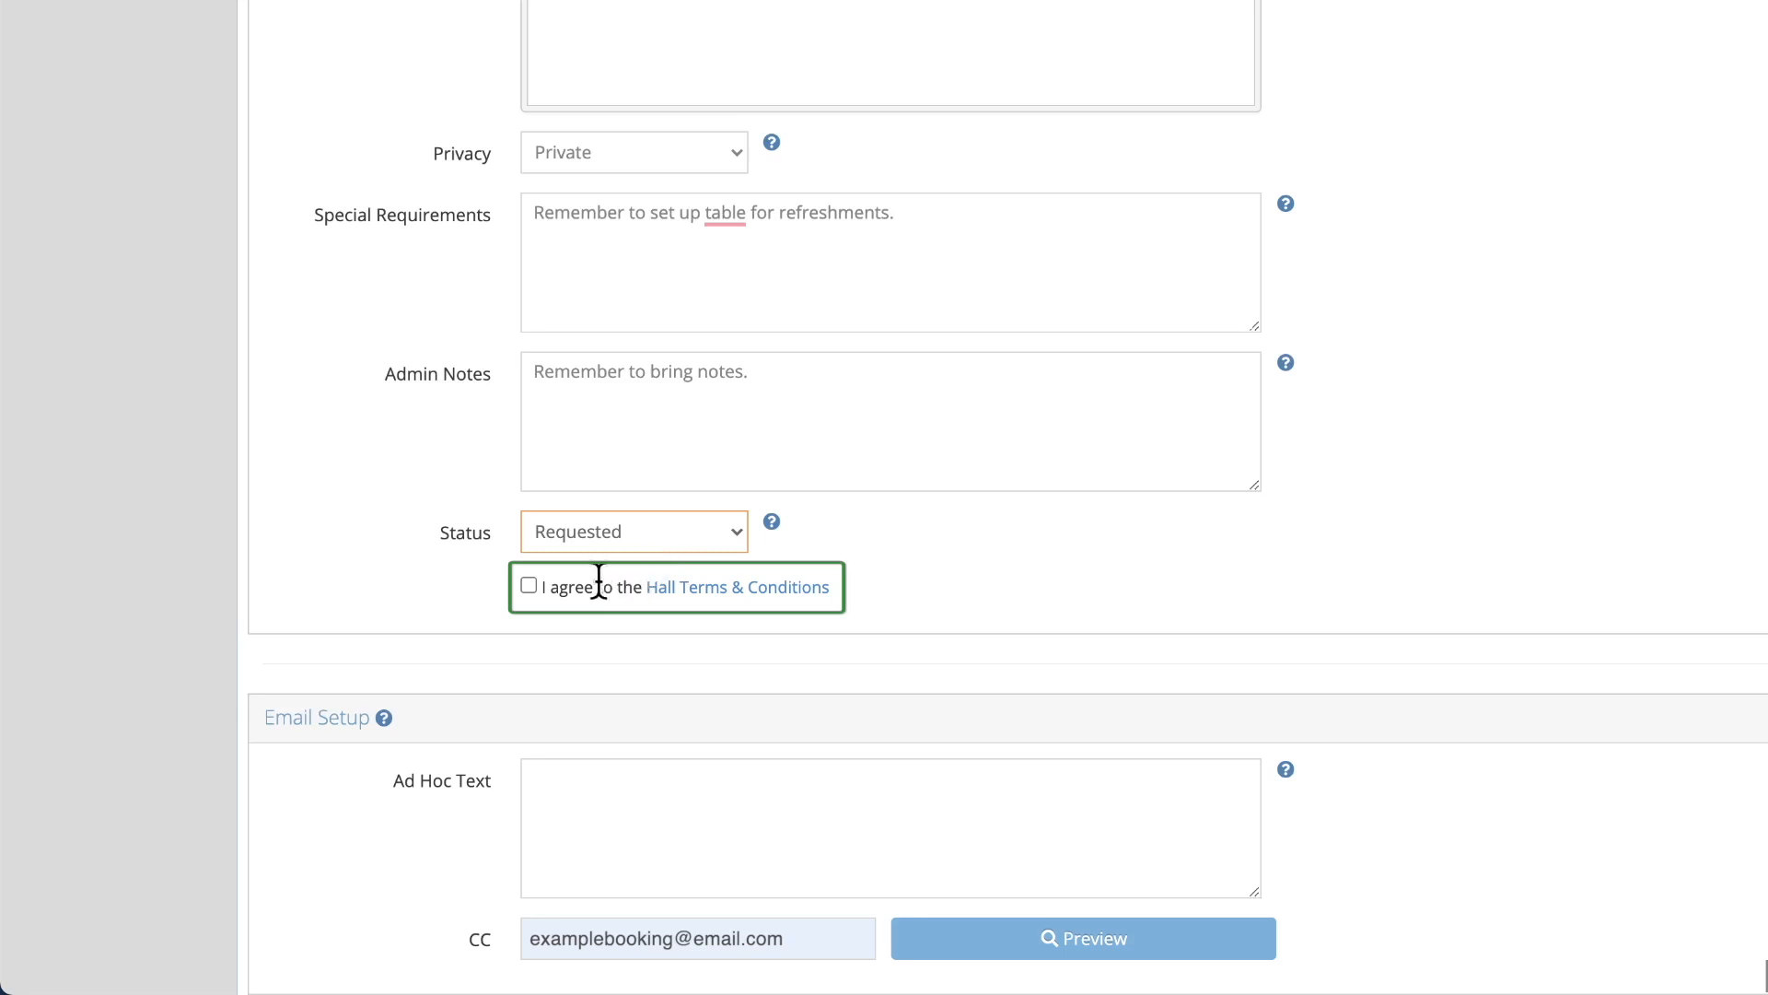
{"action": "left_click", "coordinate": [528, 586]}
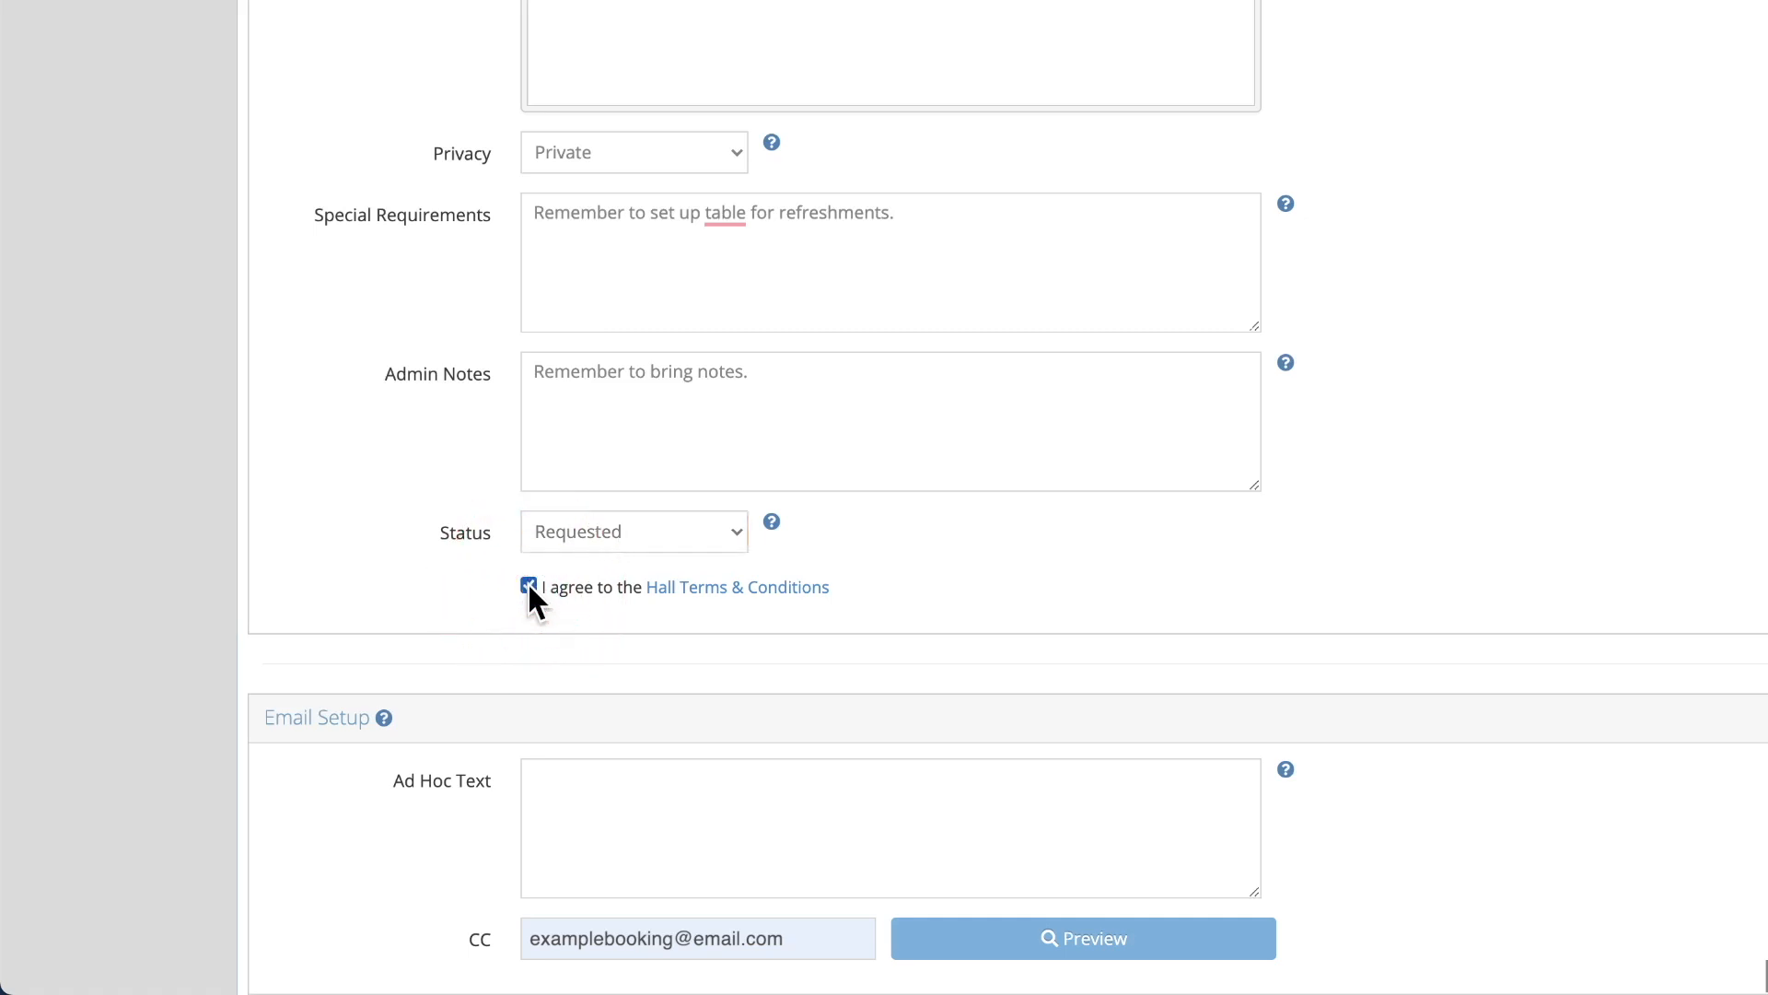
{"action": "scroll", "coordinate": [530, 588], "scroll_direction": "down", "scroll_amount": 2}
{"action": "scroll", "coordinate": [530, 587], "scroll_direction": "down", "scroll_amount": 2}
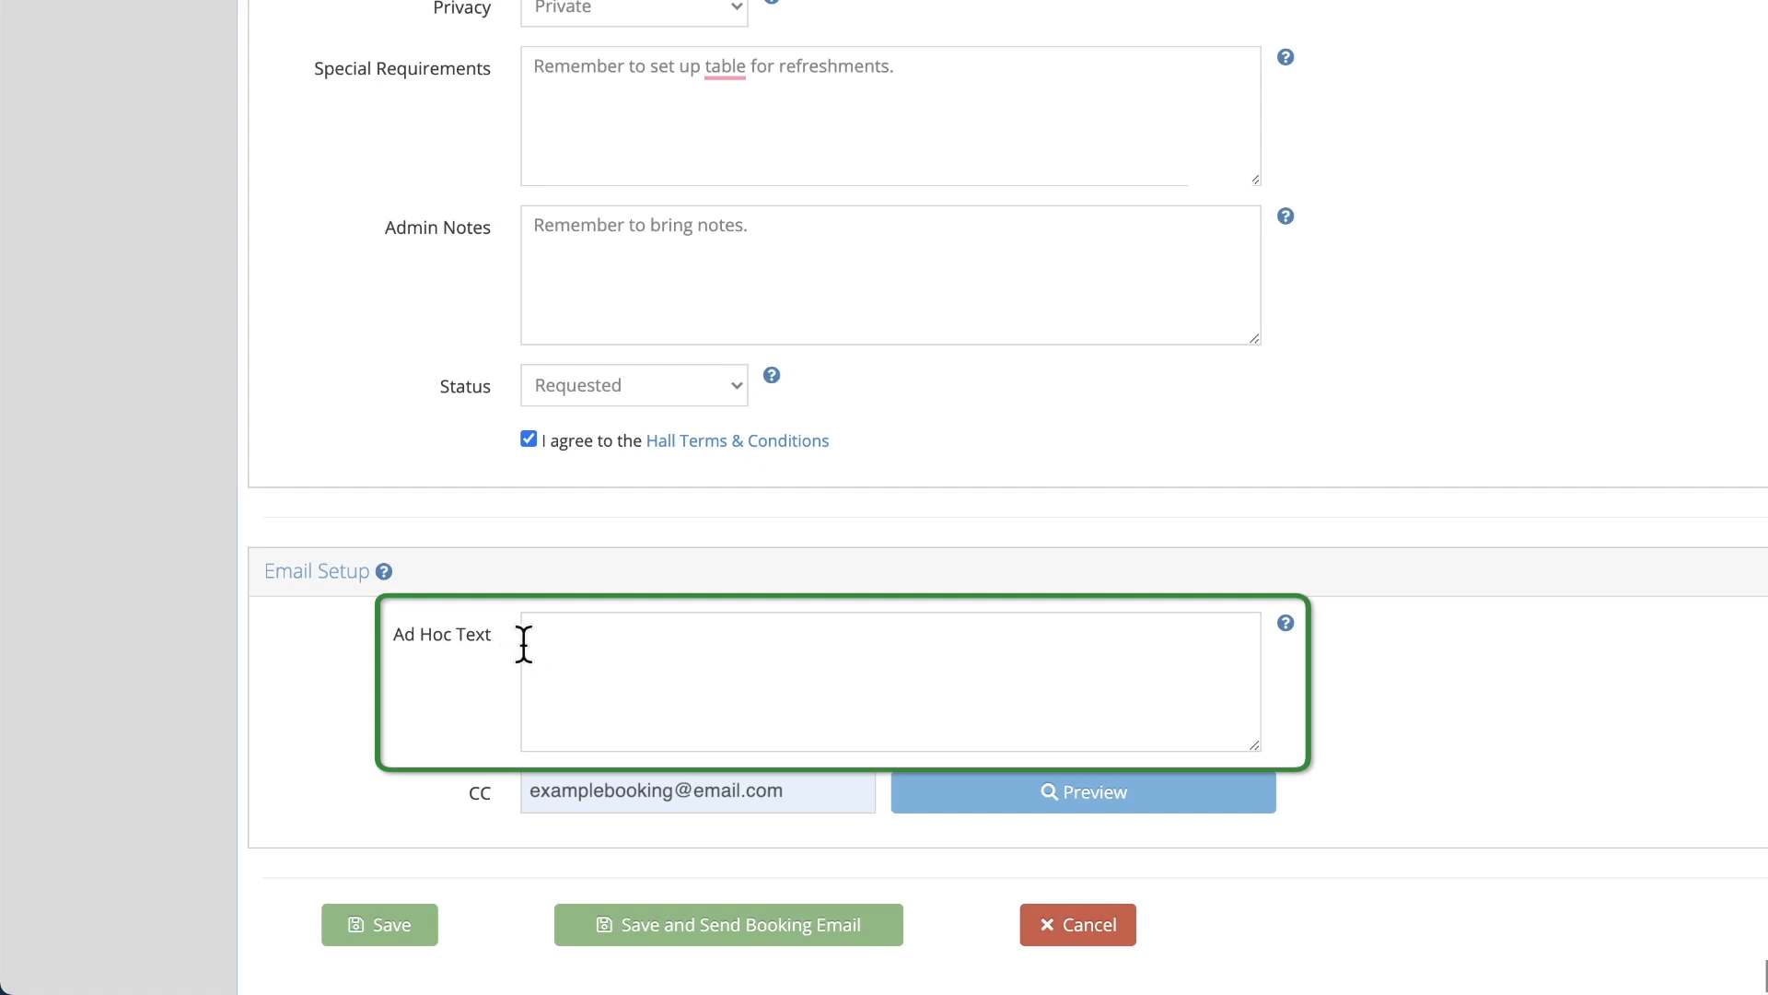
{"action": "left_click", "coordinate": [553, 642]}
{"action": "type", "text": "Door code is 111."}
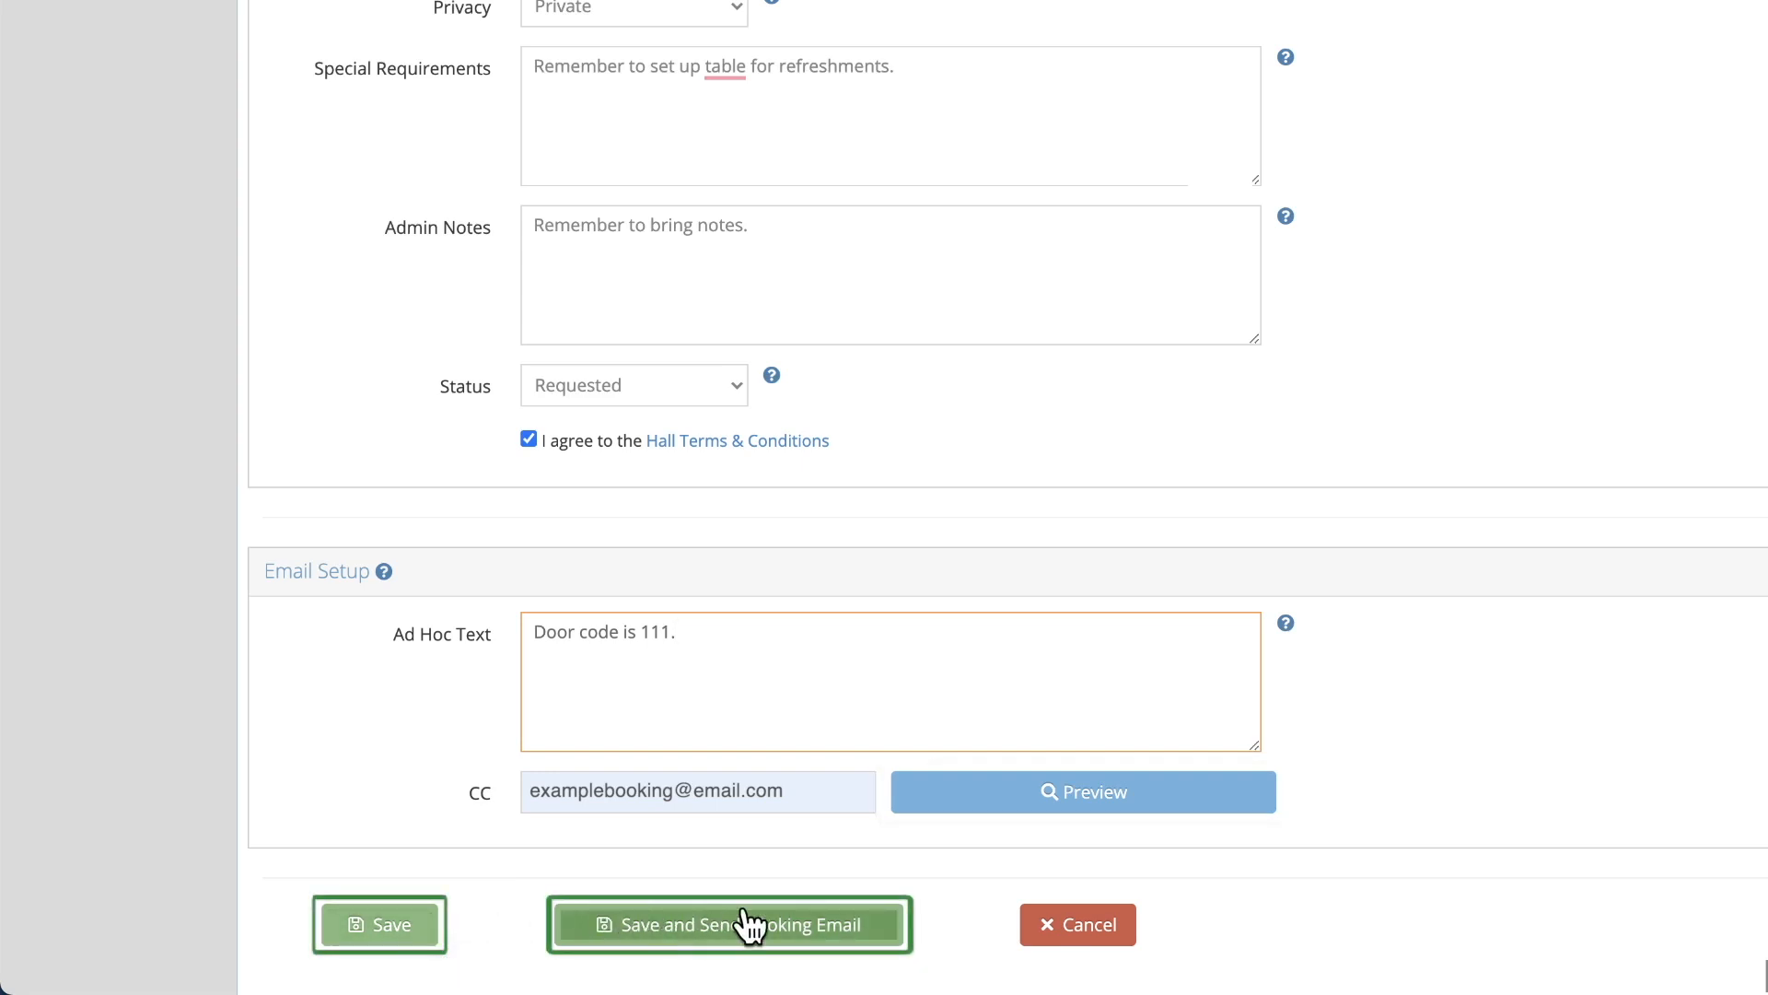
{"action": "left_click", "coordinate": [877, 926]}
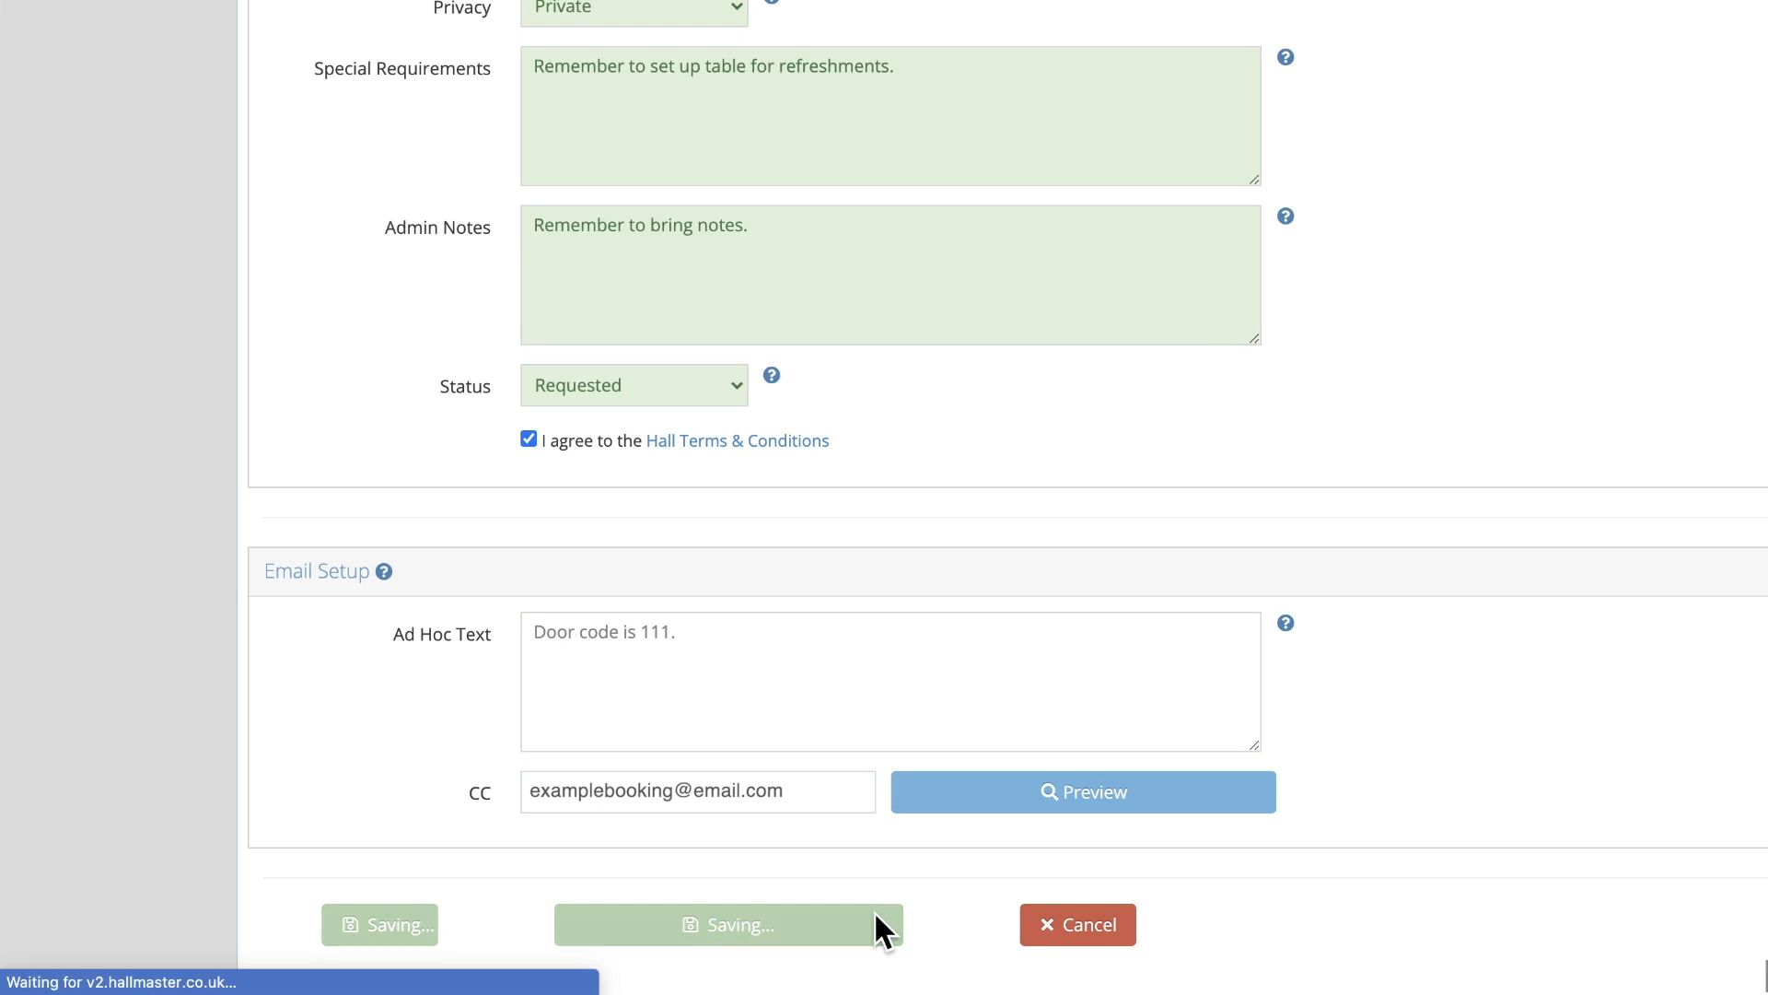